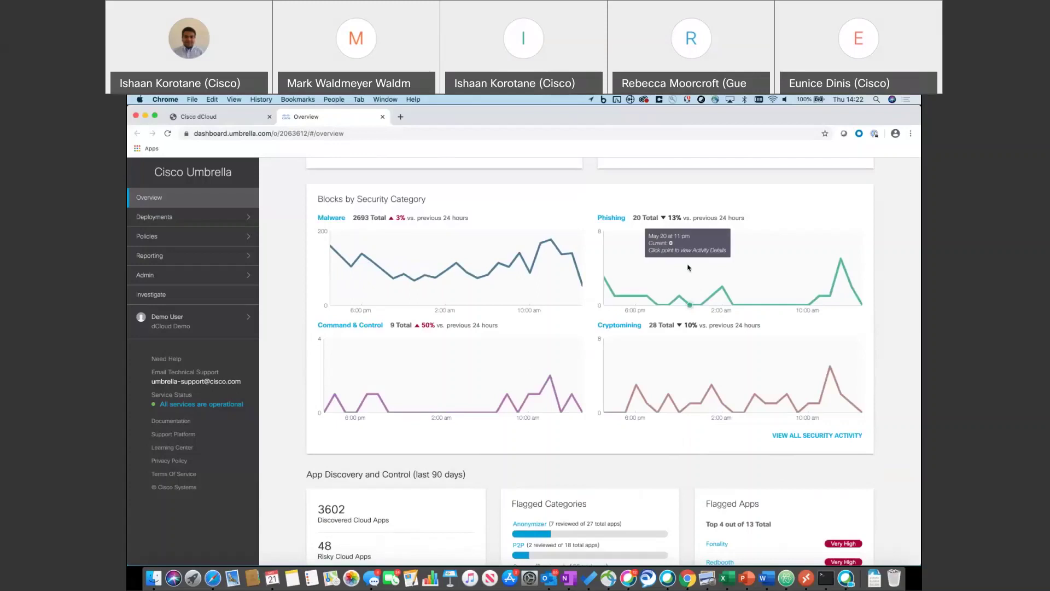
- Open the activity details for the highest peak in the Command & Control graph and examine all columns of the blocked requests
mouse_move(466, 398)
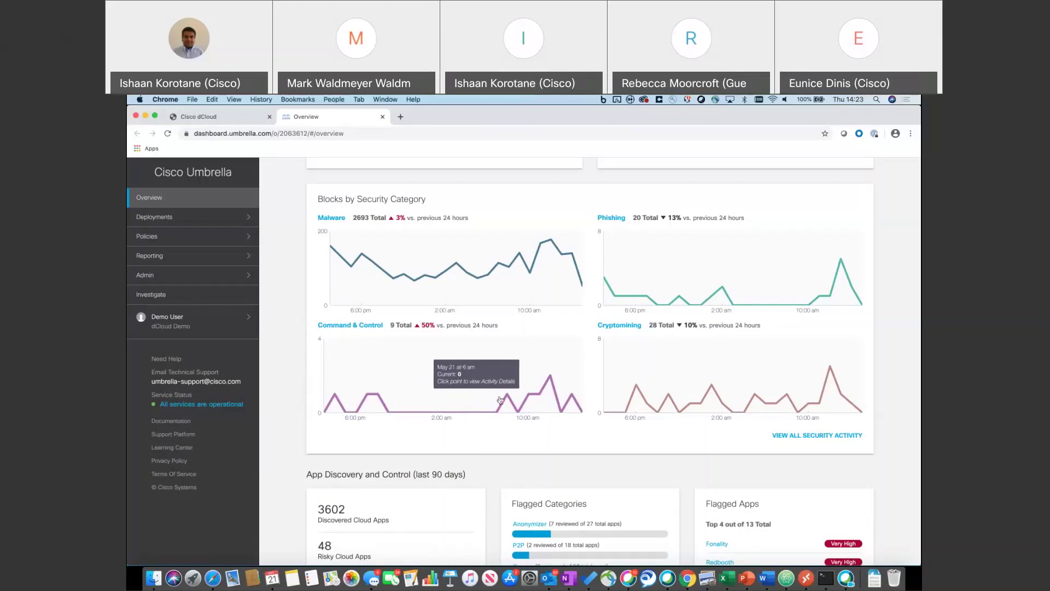
left_click(552, 377)
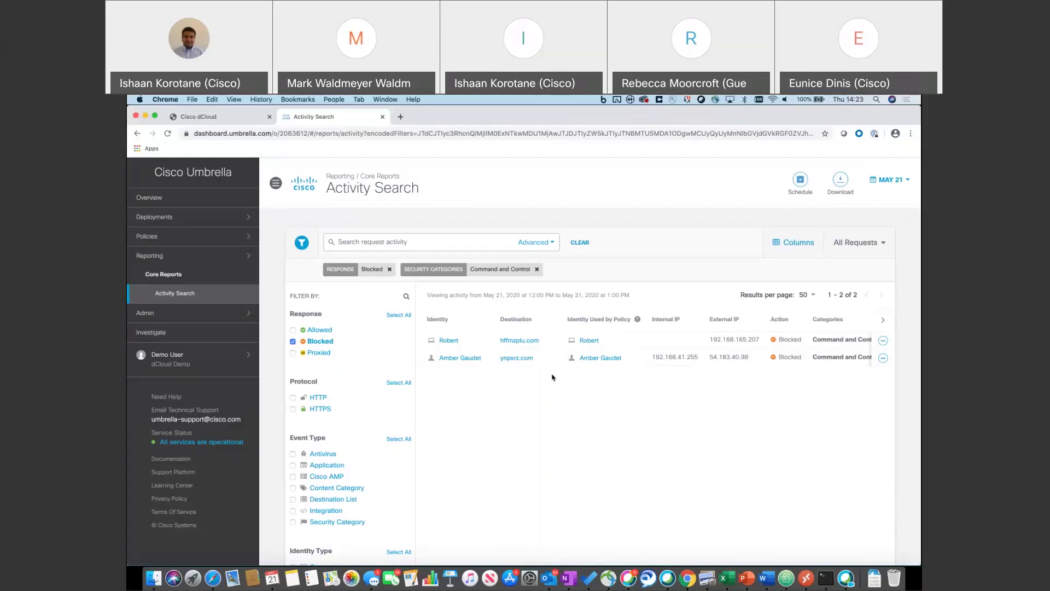
scroll(602, 355, "right", 5)
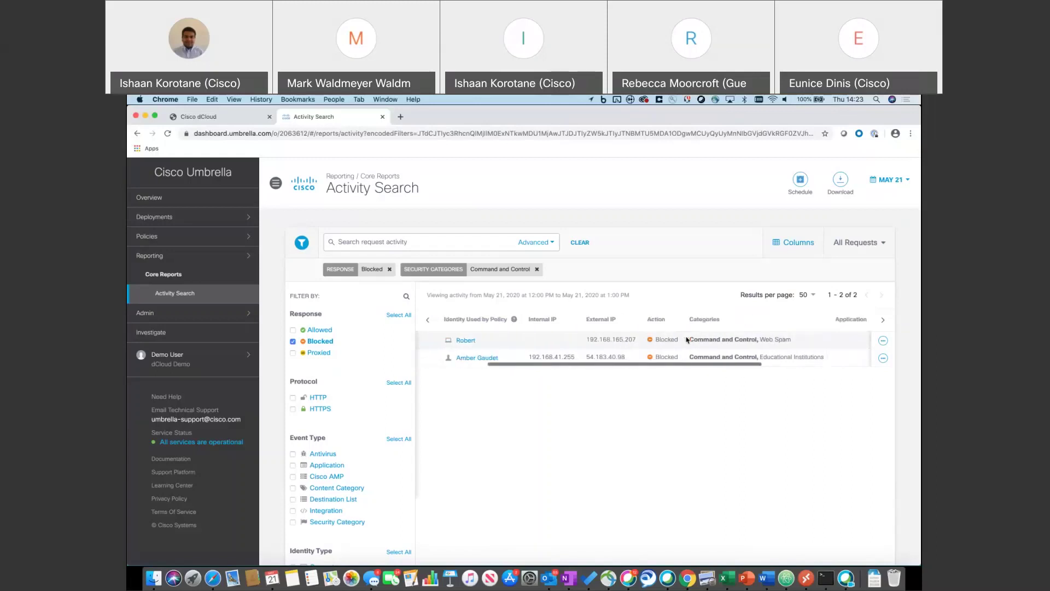
scroll(686, 340, "right", 1)
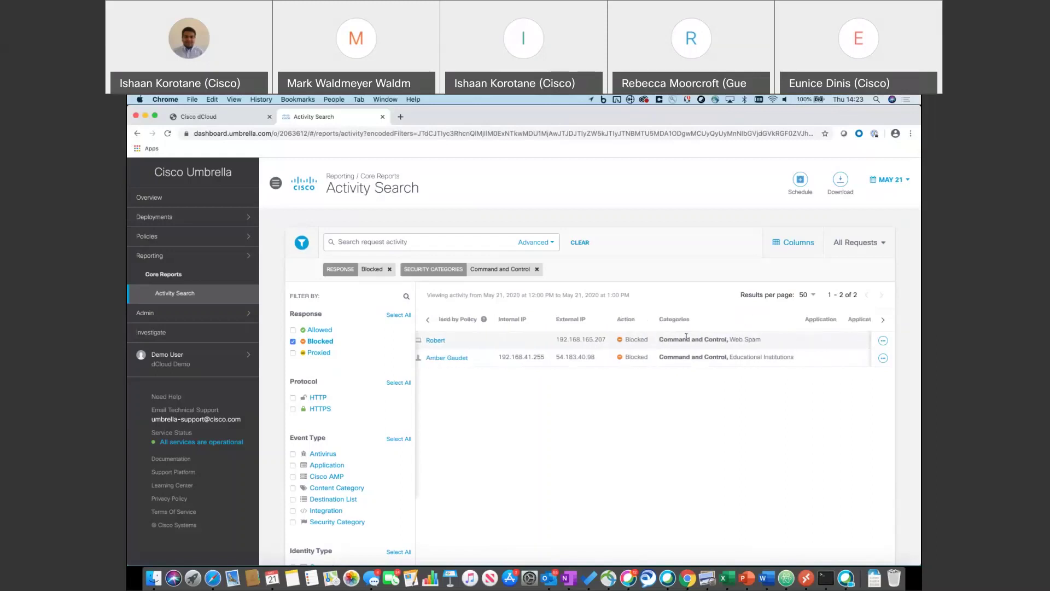
scroll(686, 338, "right", 4)
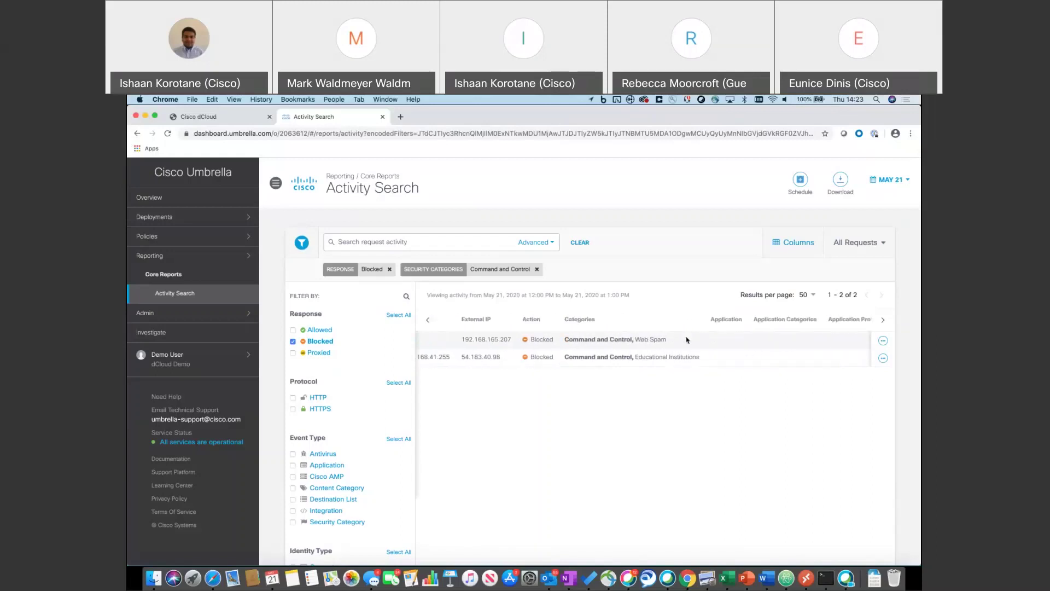
scroll(686, 340, "right", 4)
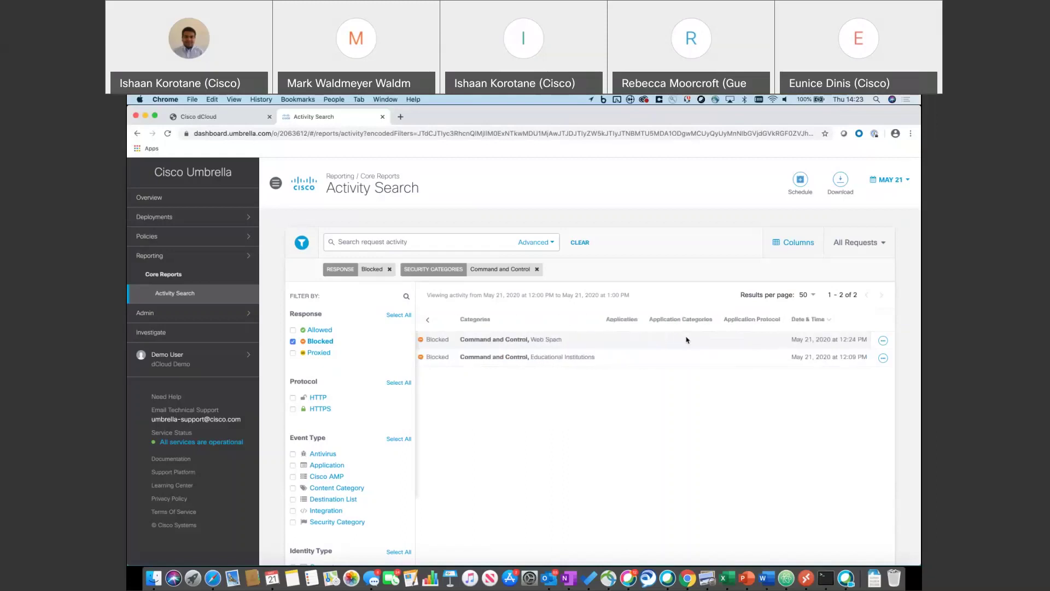
scroll(684, 344, "left", 12)
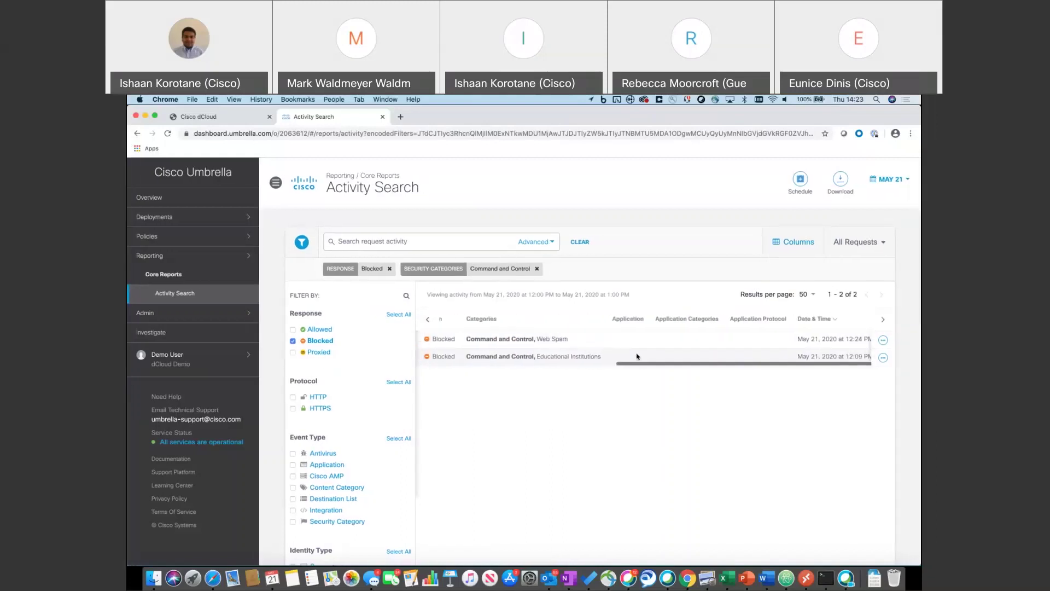
scroll(637, 357, "left", 3)
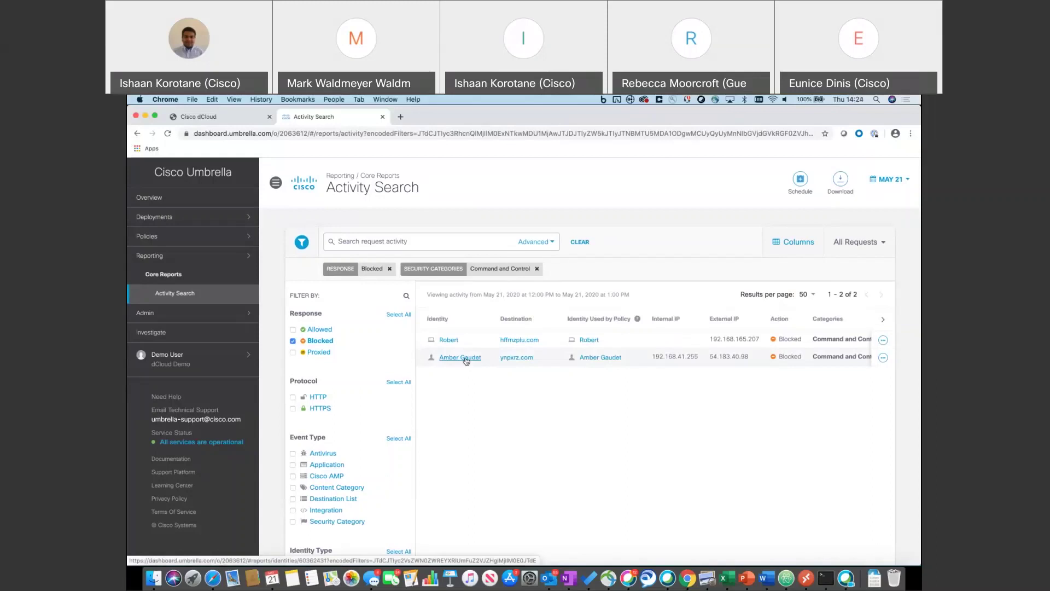
scroll(550, 359, "right", 3)
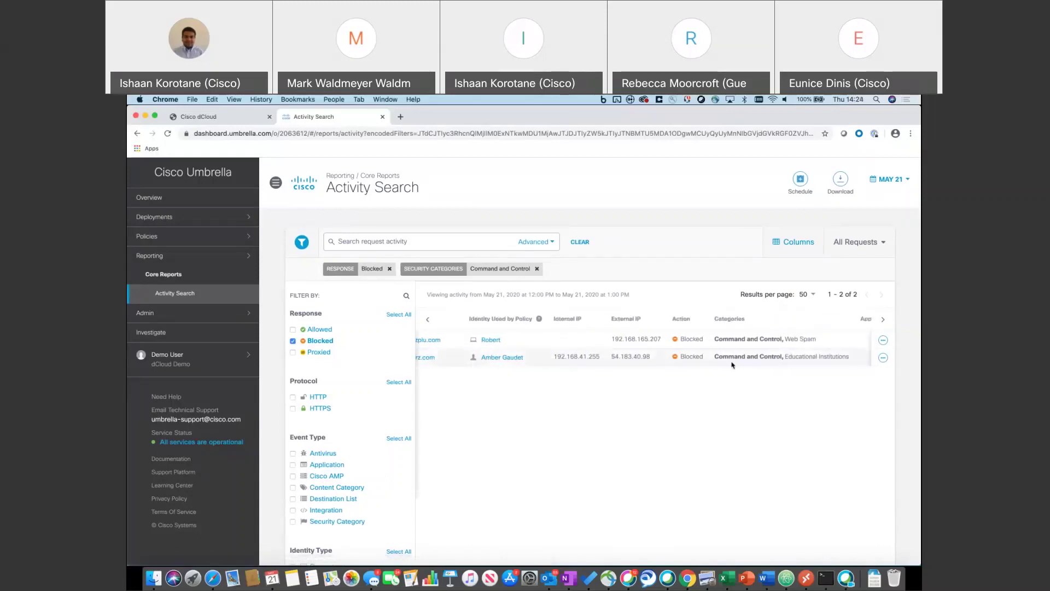
scroll(657, 358, "right", 1)
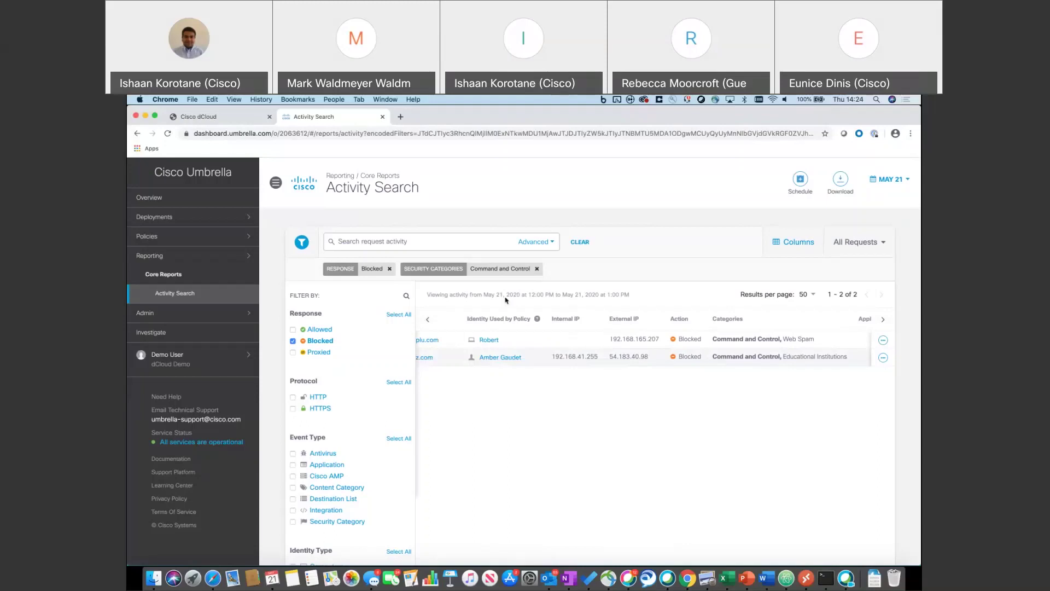
- Return to the Overview dashboard and review the security category blocks, App Discovery and Control, and Most Blocked Security Requests sections
left_click(200, 207)
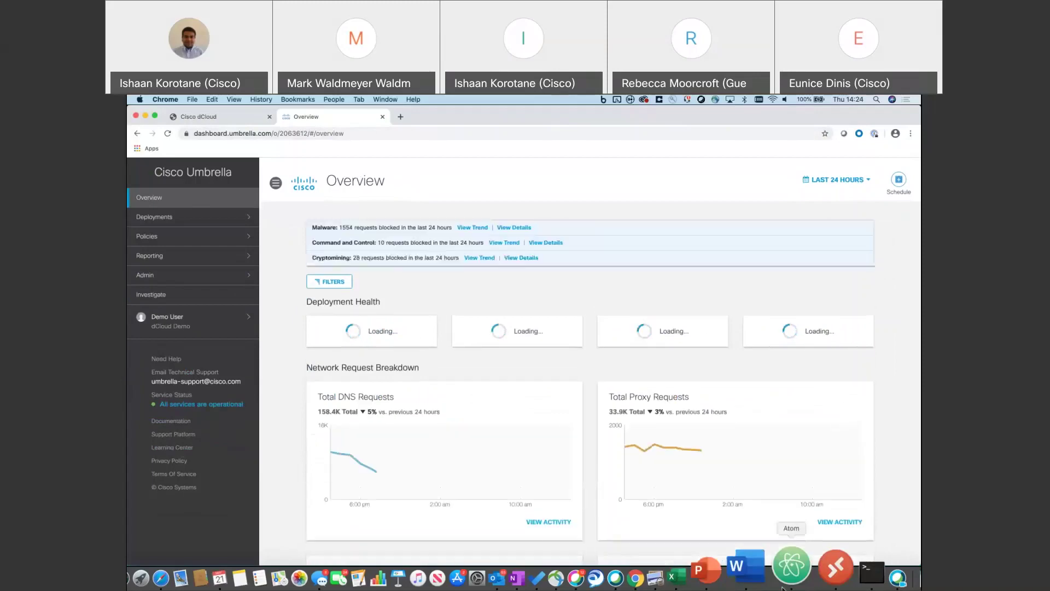
scroll(733, 460, "down", 8)
scroll(747, 469, "down", 10)
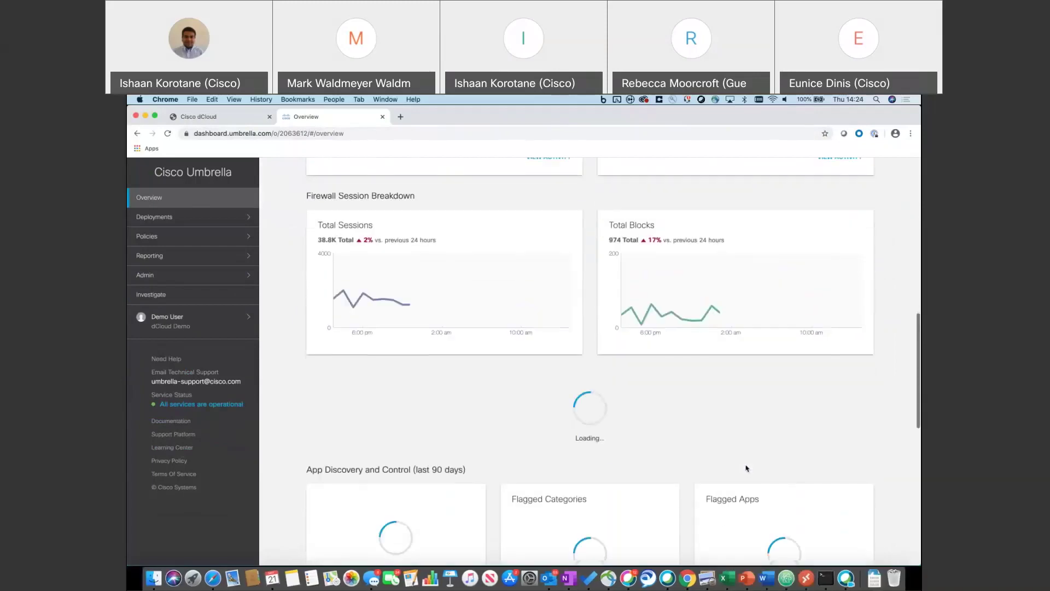
scroll(746, 468, "down", 2)
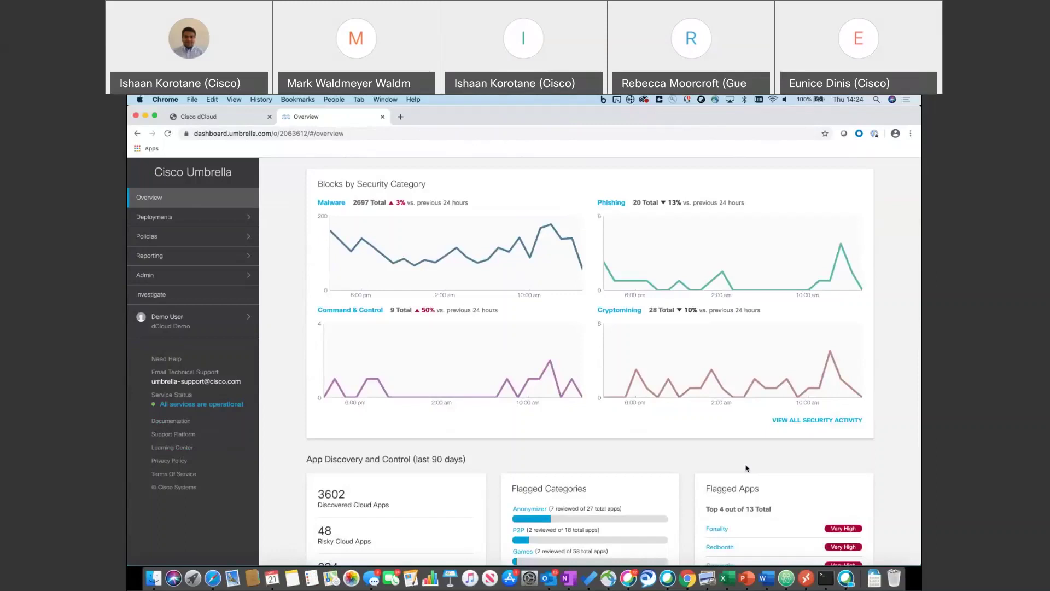
scroll(747, 468, "down", 5)
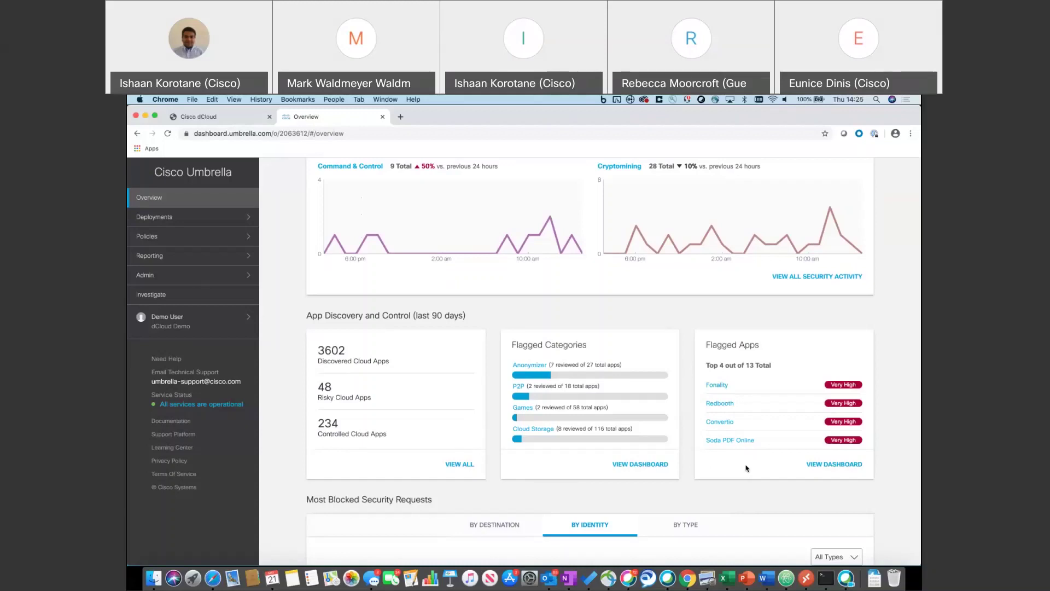
scroll(747, 468, "down", 3)
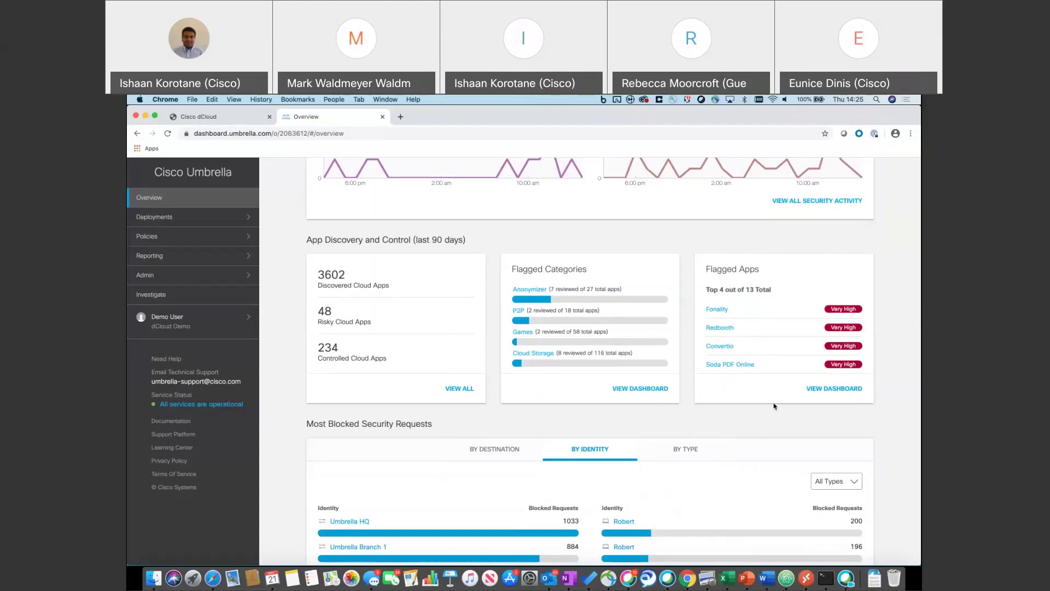
scroll(773, 405, "down", 4)
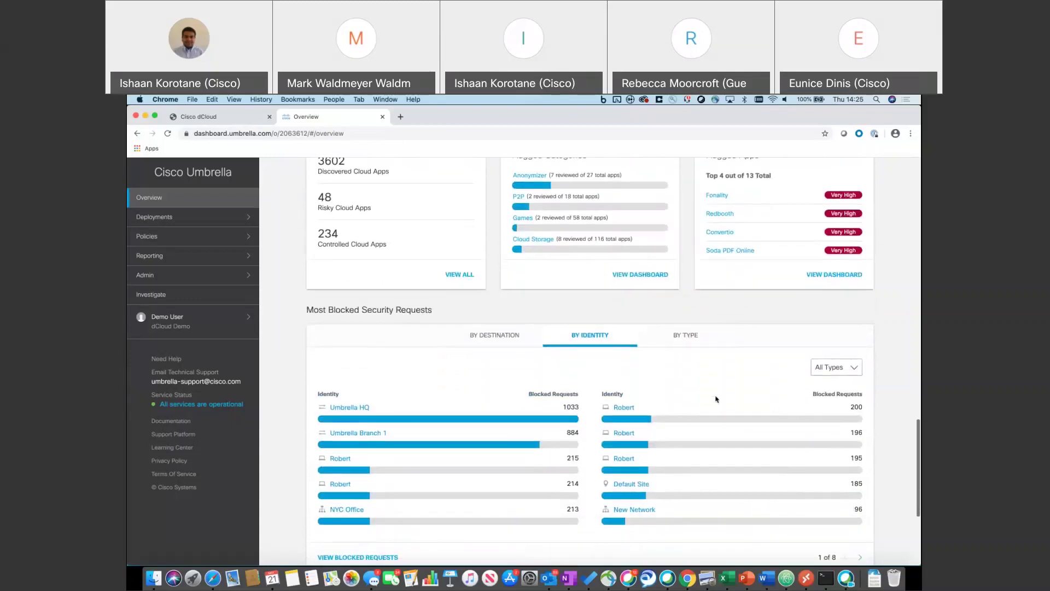
scroll(428, 351, "down", 1)
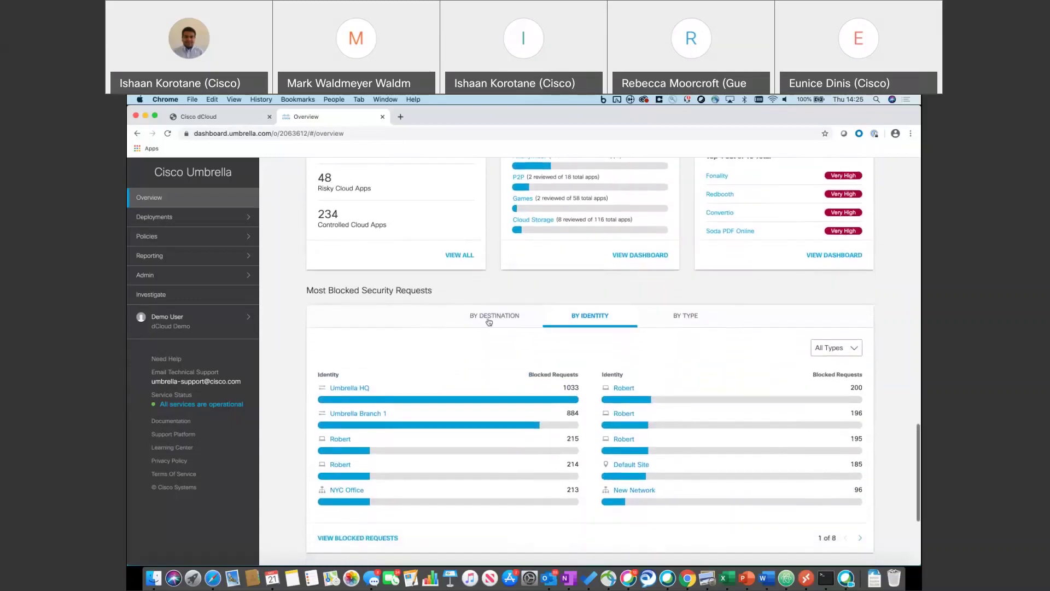
- Examine the Most Blocked Security Requests by destination, by identity and by type
left_click(509, 321)
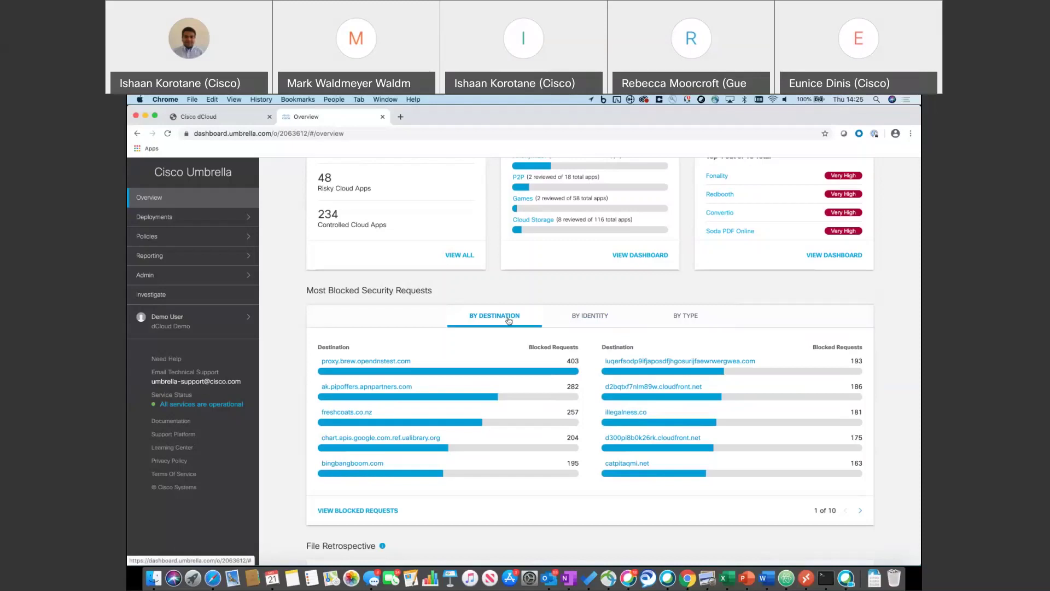
left_click_drag(781, 362, 649, 361)
left_click(782, 366)
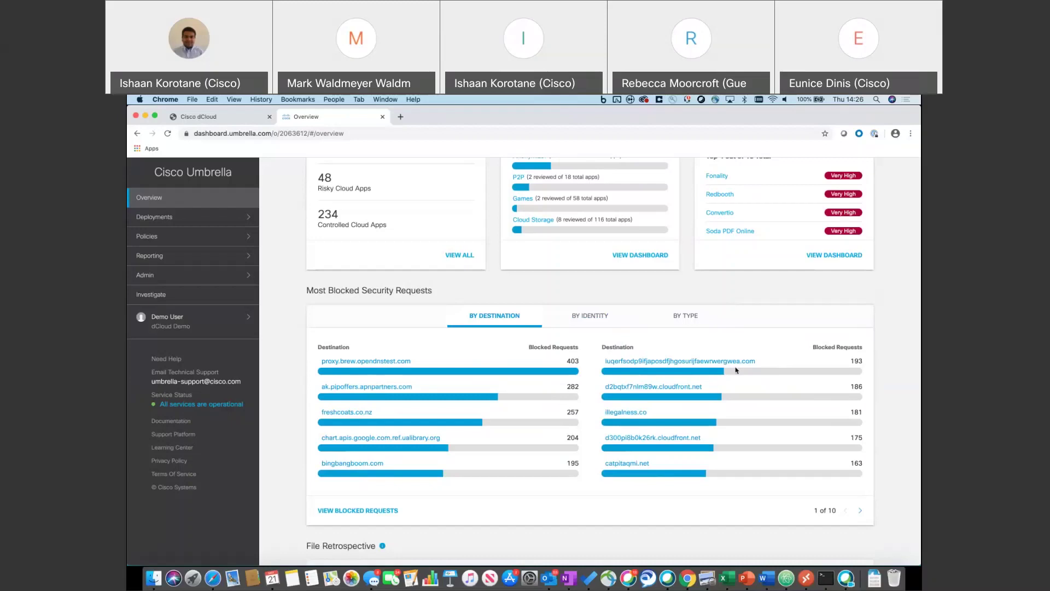
left_click(592, 316)
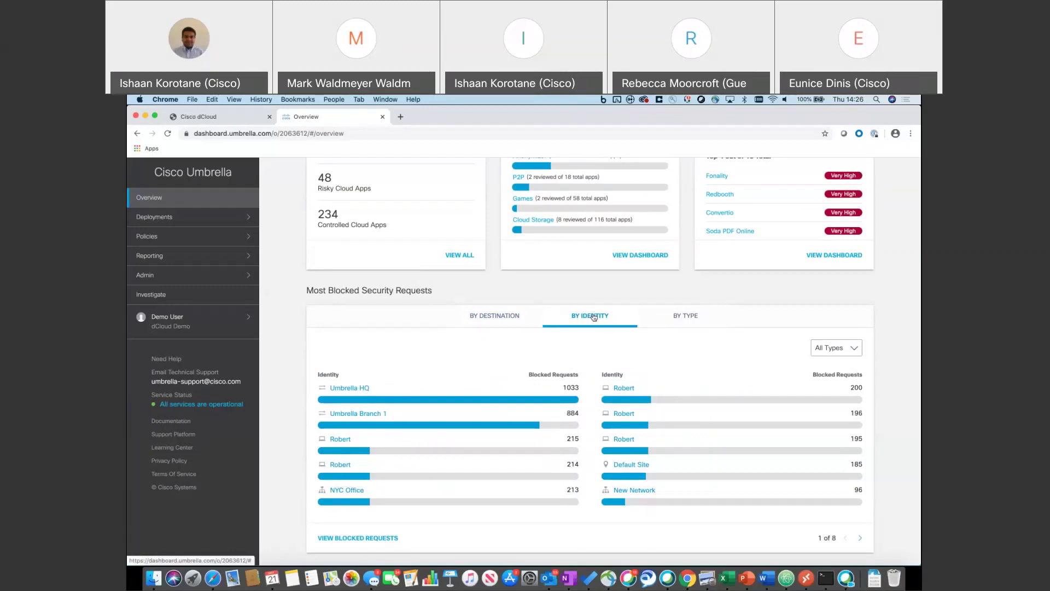
left_click(685, 315)
scroll(685, 316, "up", 2)
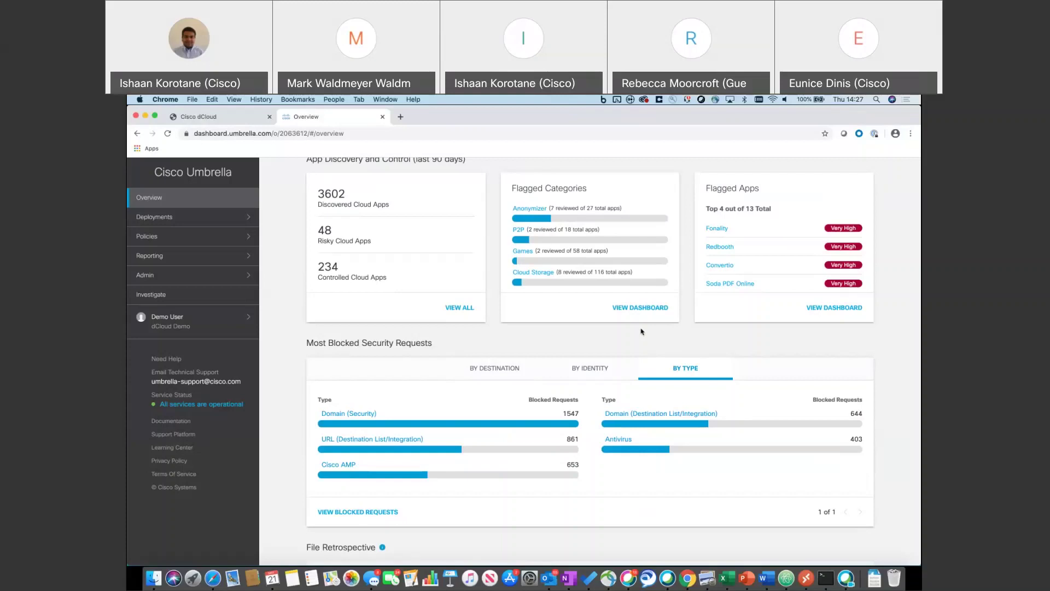
- Open the Security Activity core report and expand the blocked malware event for iuqerfsodp9ifjaposdfjhgosurijfaewrwergwea.com
left_click(248, 260)
left_click(204, 316)
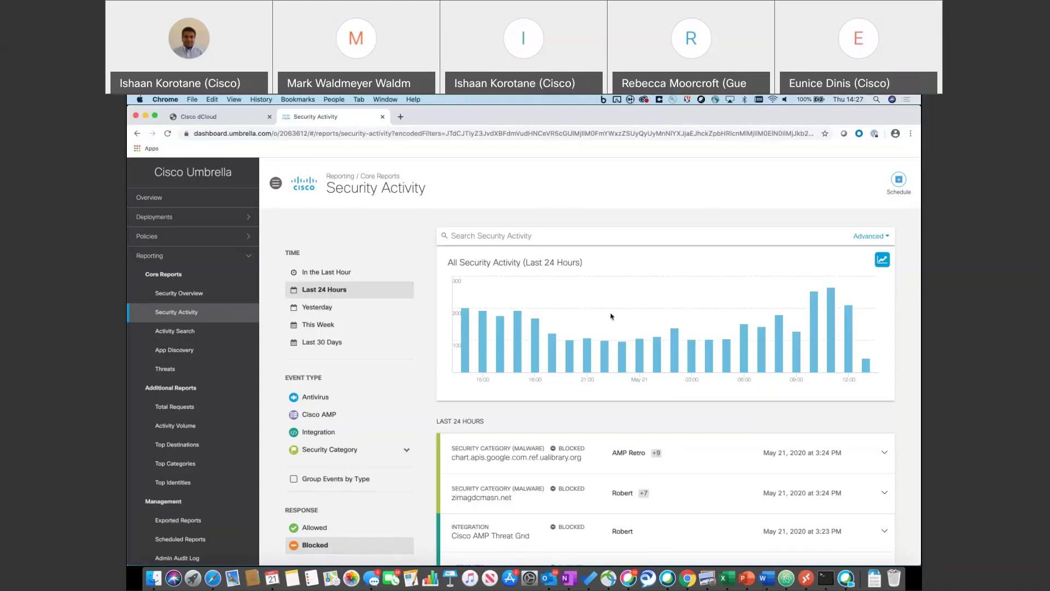
scroll(582, 335, "down", 5)
scroll(582, 335, "down", 1)
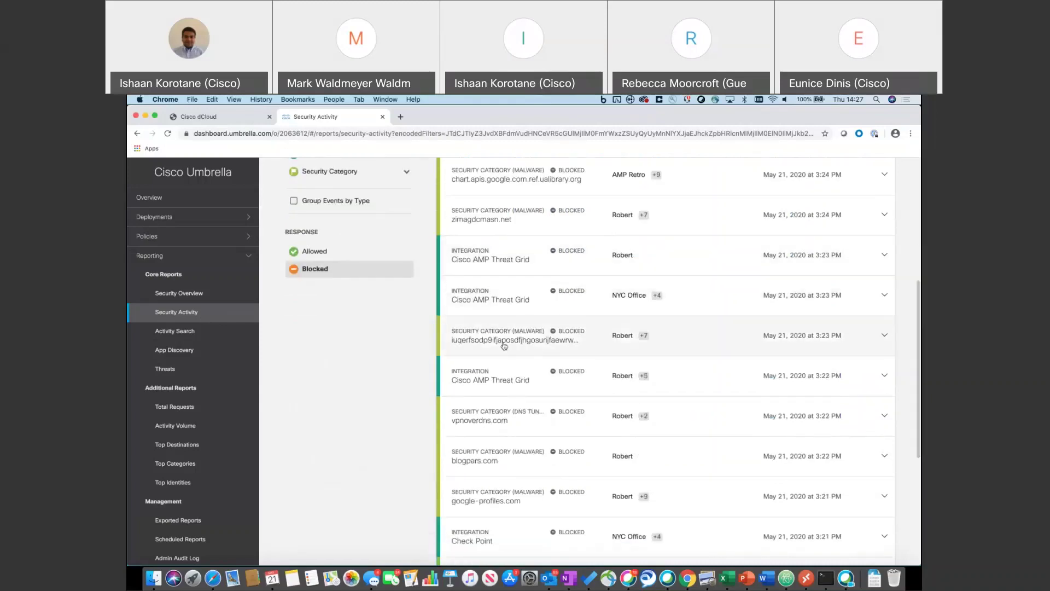
left_click(562, 342)
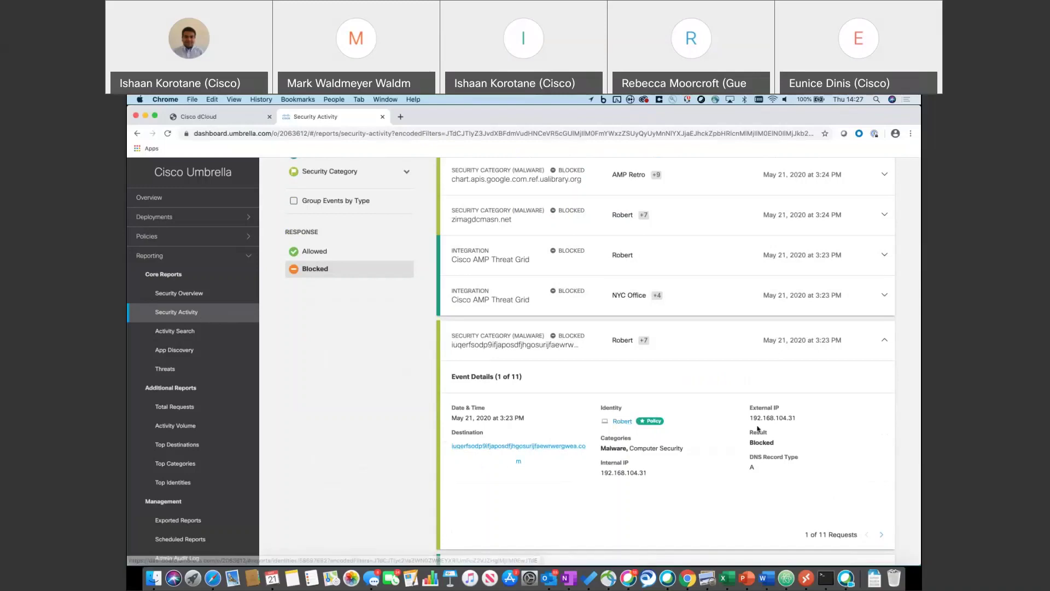
- Page through the expanded malware event's individual requests up to the seventh, checking the identity and IP details
scroll(749, 454, "down", 2)
left_click(883, 488)
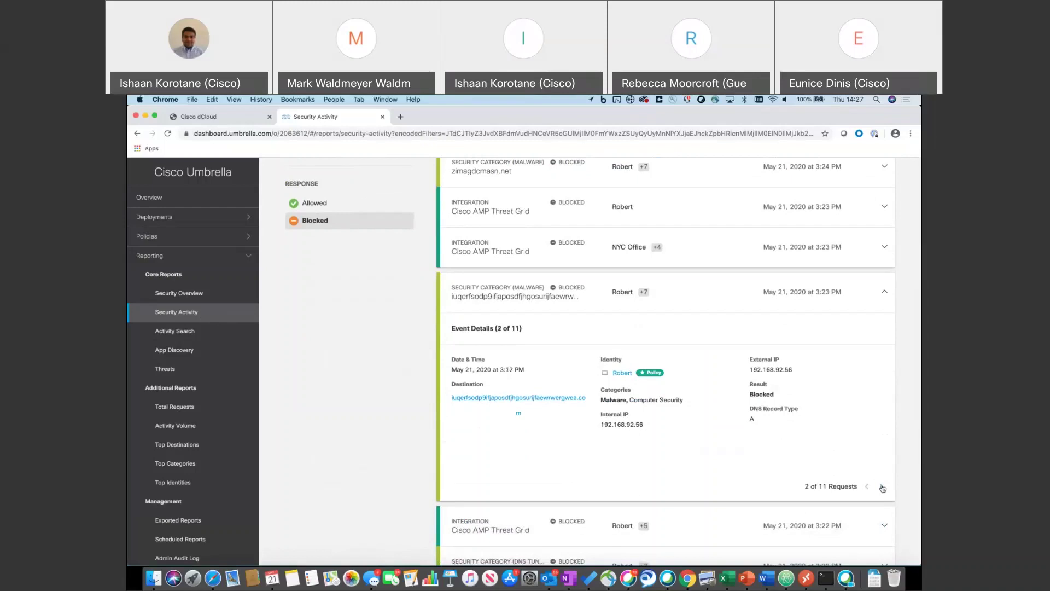
left_click(882, 488)
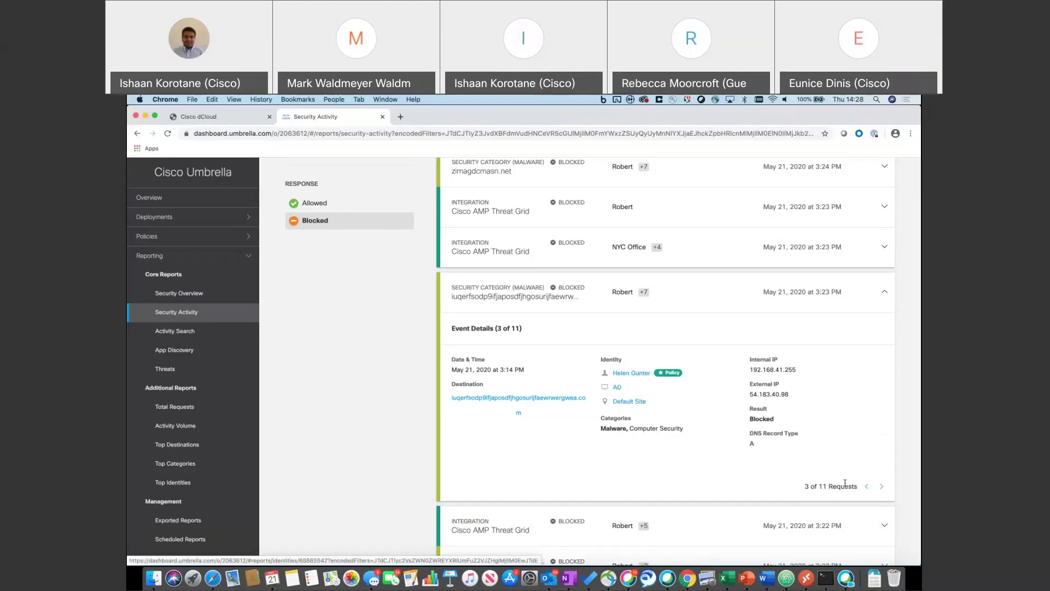
left_click(882, 486)
left_click(883, 488)
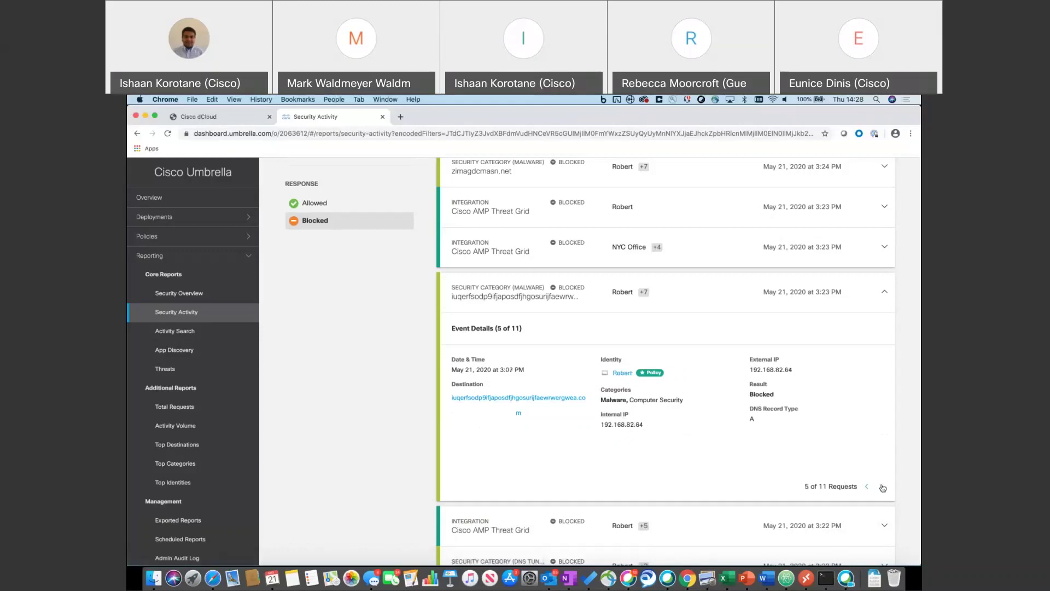
left_click(882, 488)
left_click(882, 487)
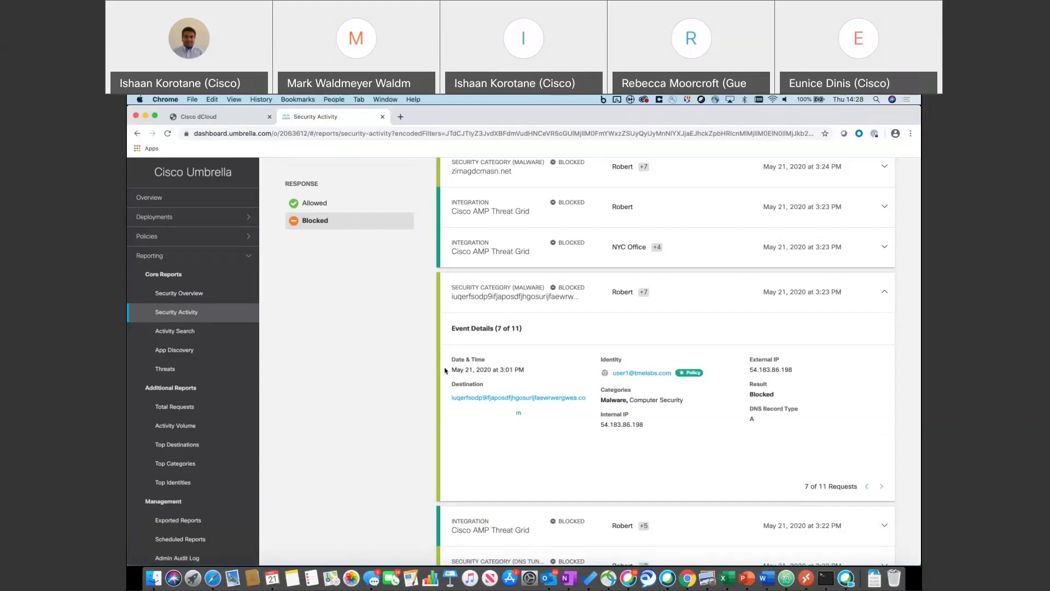
- Open the Activity Search report, limit it to Domain Requests (DNS), and collapse the navigation sidebar
left_click(186, 331)
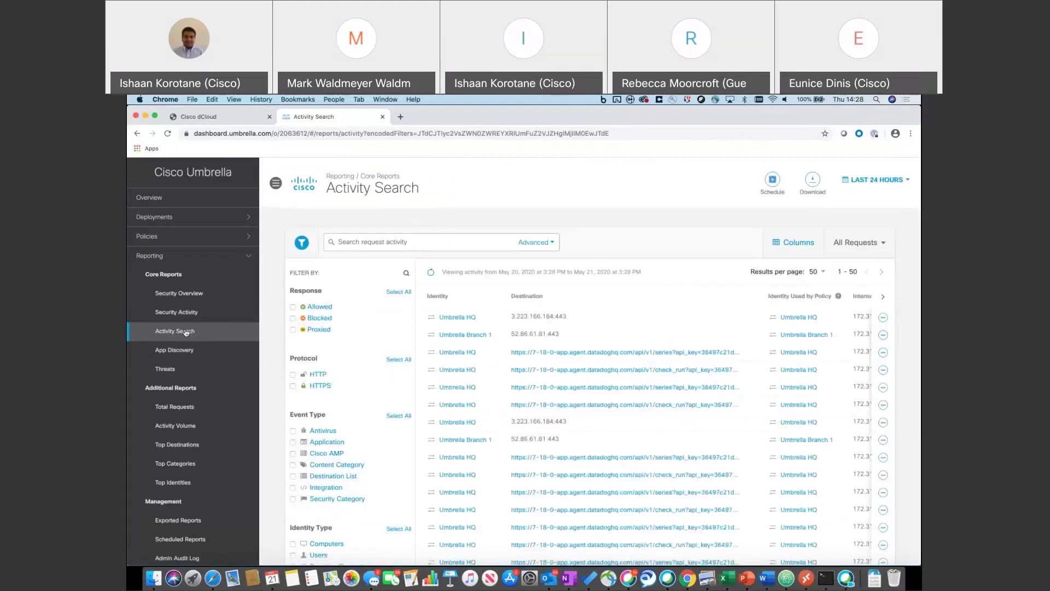
left_click(858, 243)
left_click(856, 286)
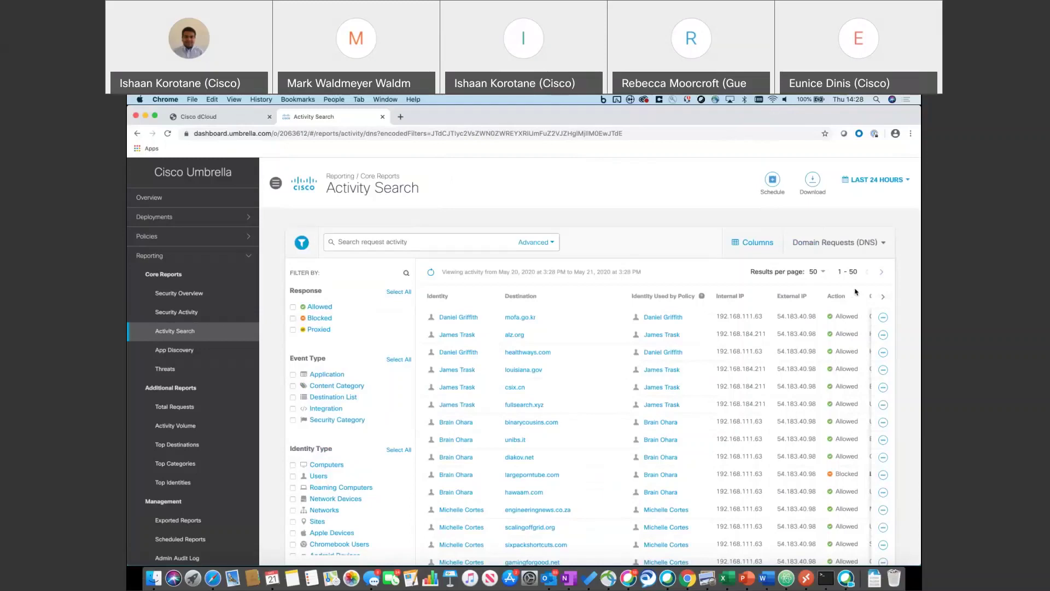
left_click(276, 183)
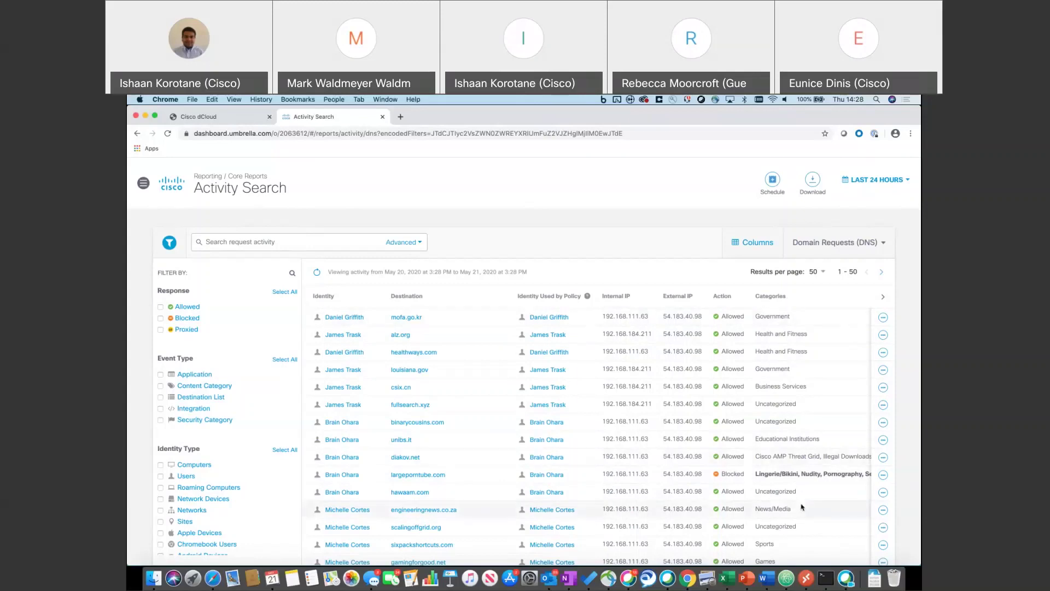
- Examine the DNS request list across all its columns and down to the last row of the page
scroll(799, 506, "right", 2)
scroll(802, 507, "right", 10)
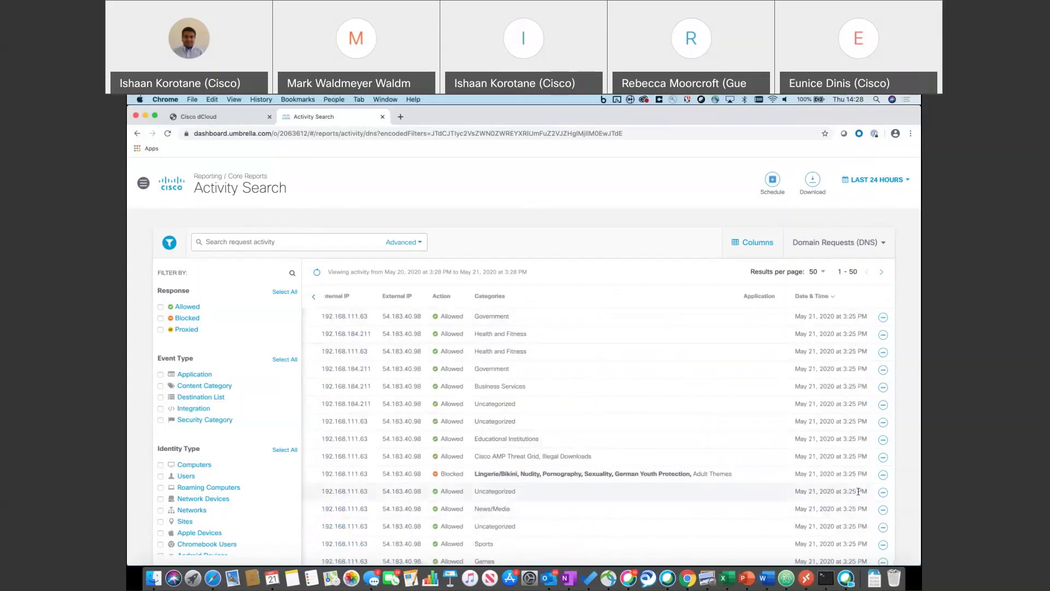
scroll(498, 462, "left", 10)
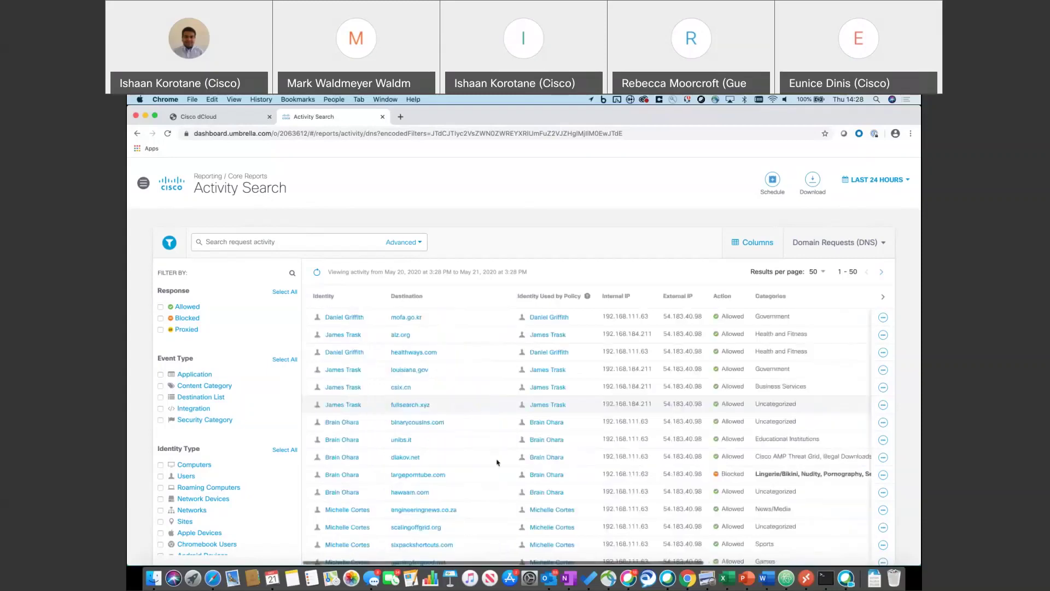
scroll(496, 463, "down", 15)
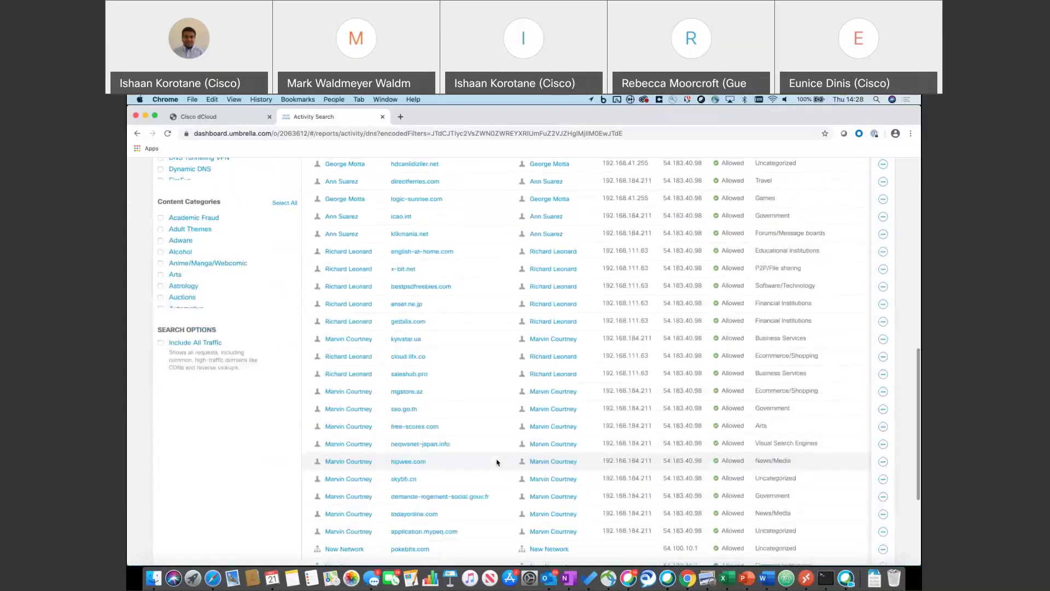
scroll(497, 463, "down", 5)
scroll(497, 462, "down", 2)
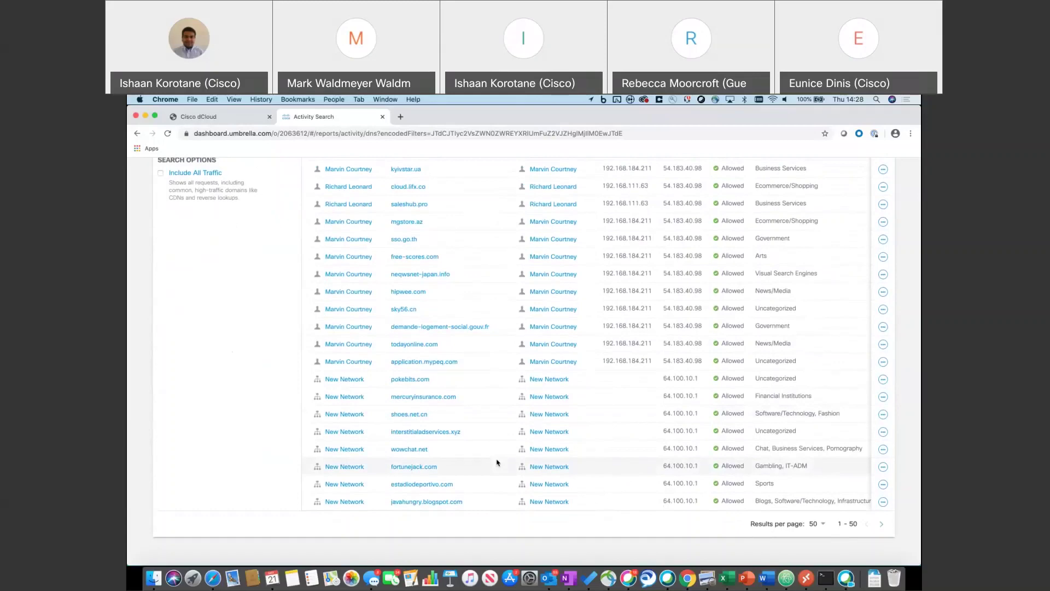
- Search for the identity starting with "marcus", filter the DNS requests to that person, and limit the response to Blocked
scroll(497, 462, "up", 20)
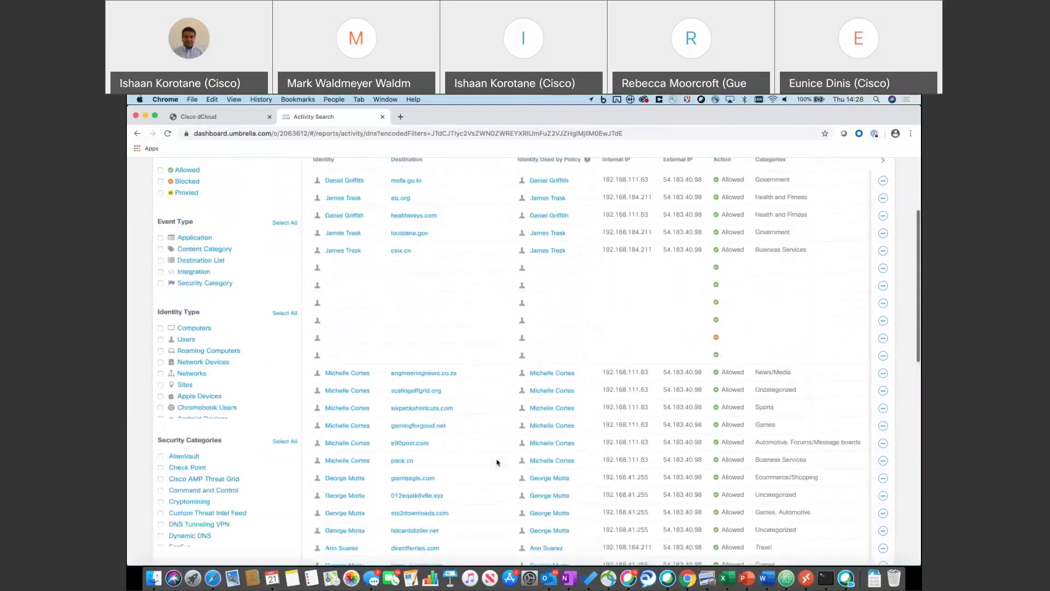
left_click(230, 240)
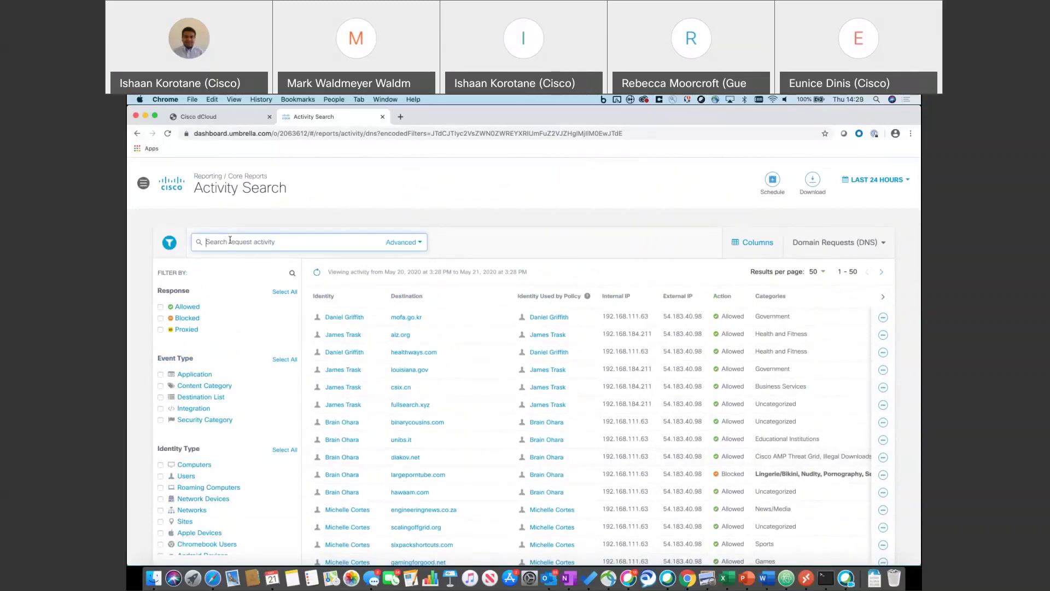
type("marcus")
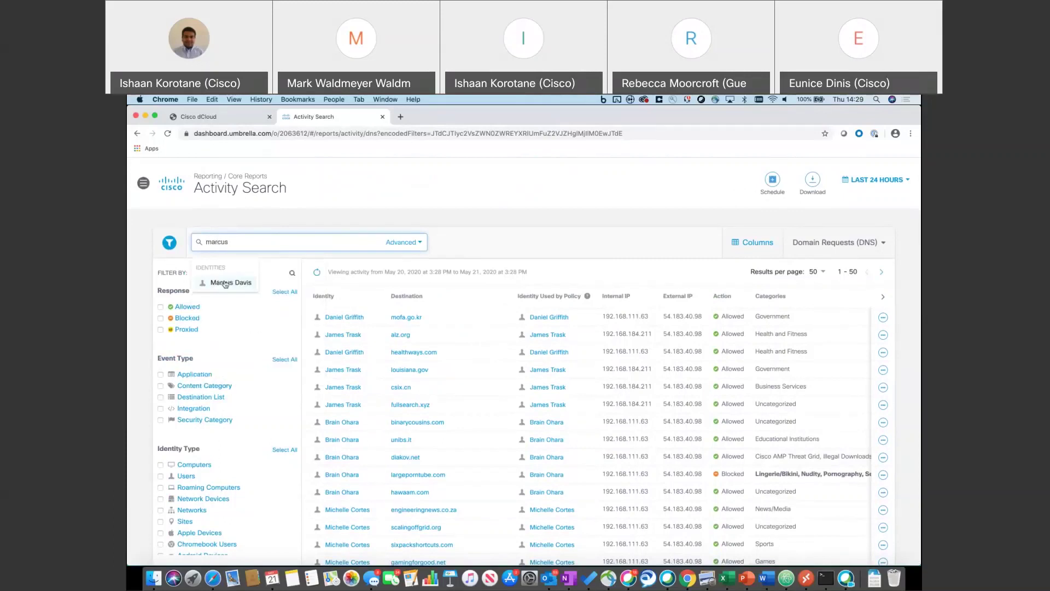
left_click(225, 284)
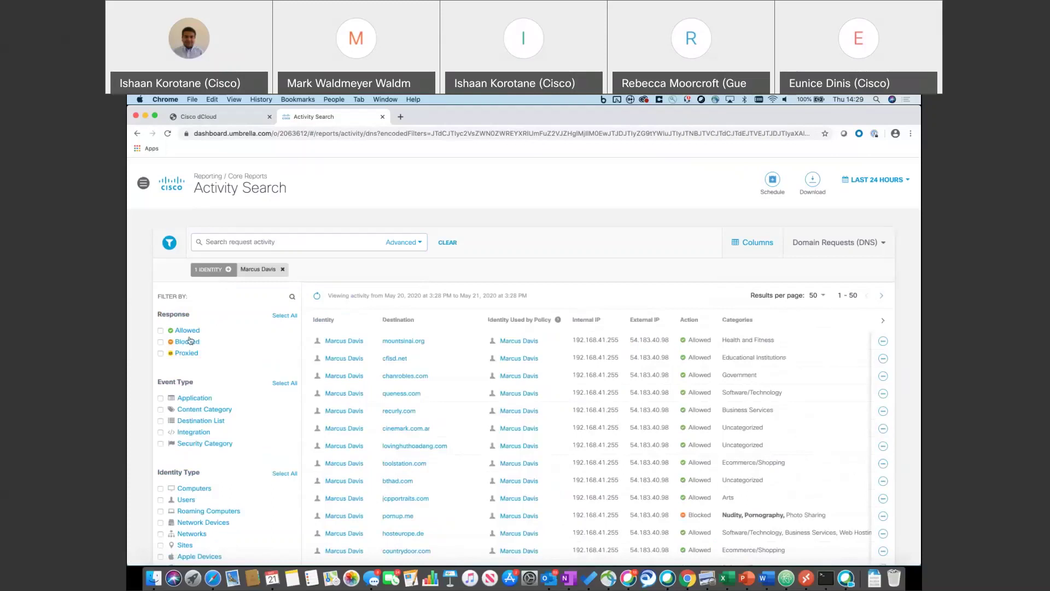
left_click(161, 341)
left_click(287, 384)
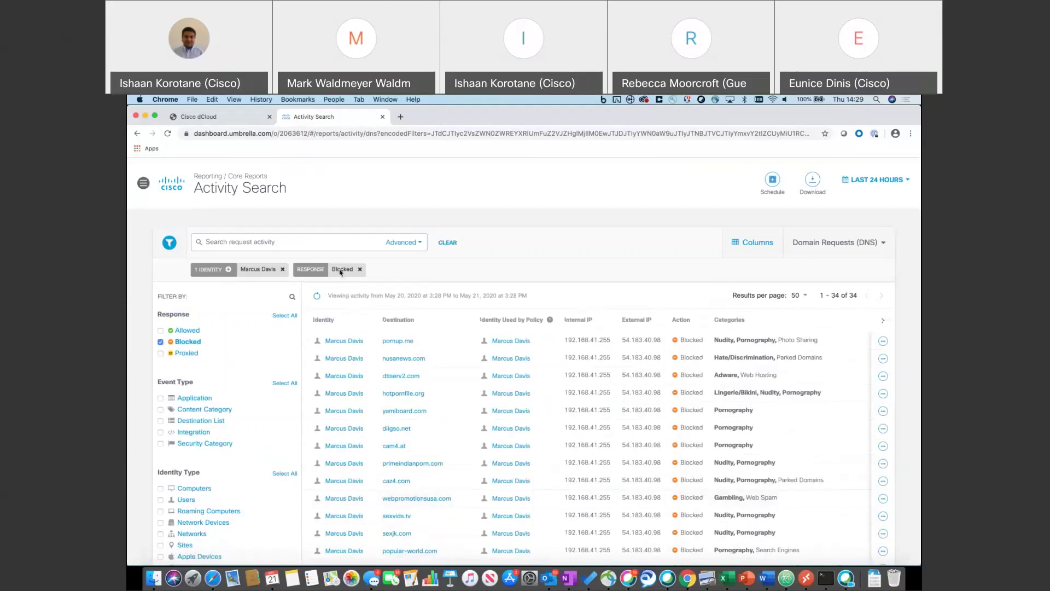
- Examine the selected identity's blocked requests, checking destinations, categories, and the date and time of each
scroll(132, 488, "down", 10)
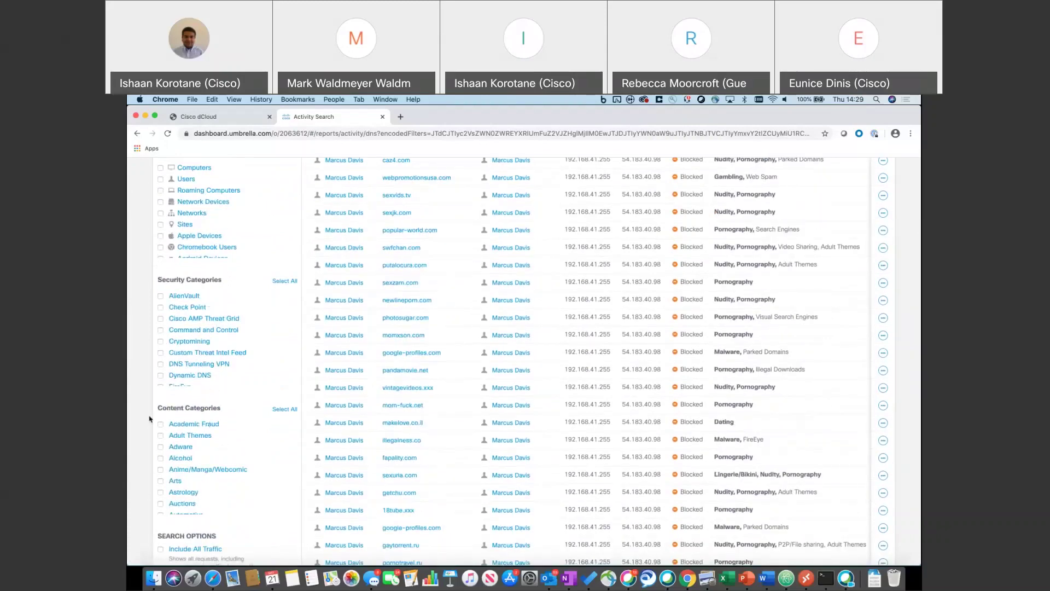
scroll(150, 419, "up", 1)
scroll(149, 419, "up", 5)
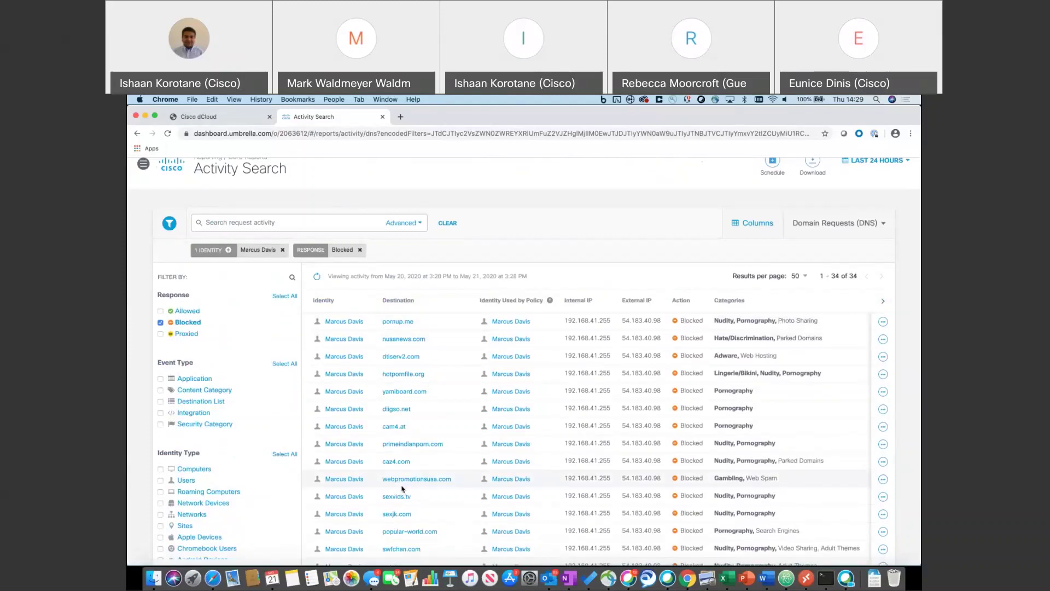
scroll(574, 438, "right", 5)
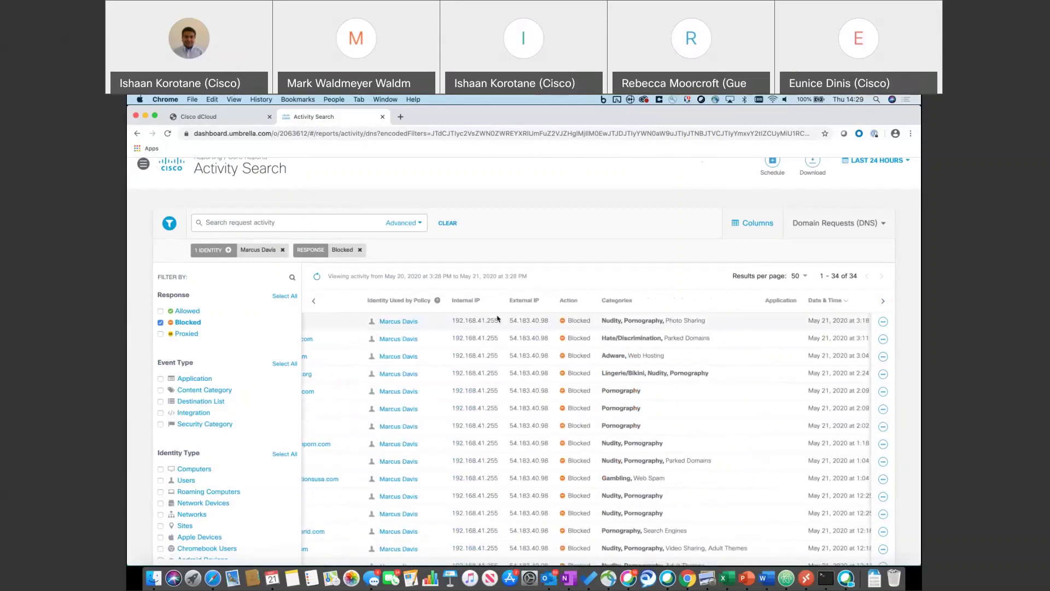
scroll(551, 335, "right", 1)
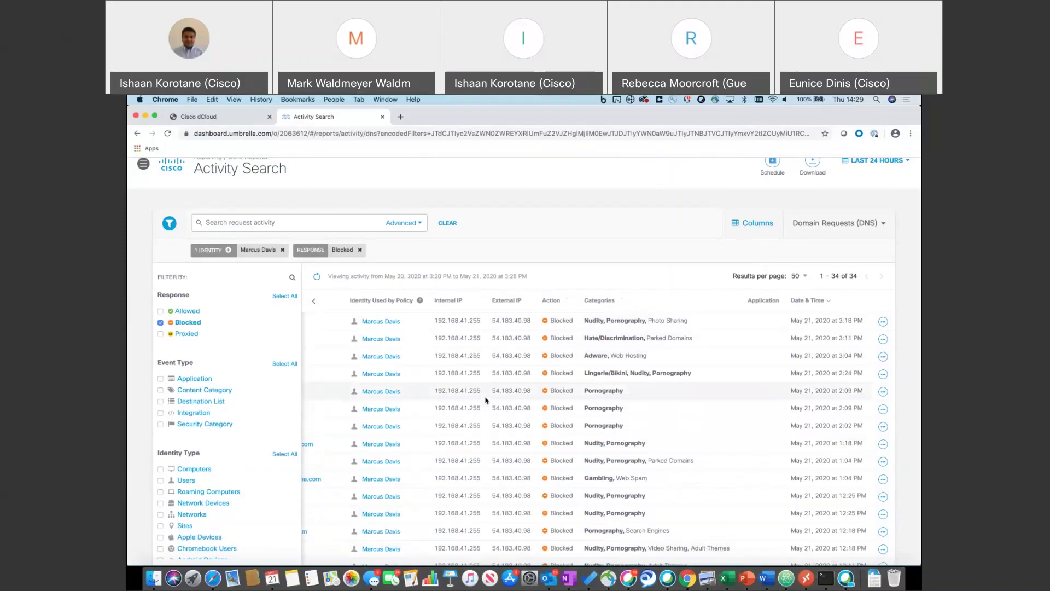
scroll(486, 400, "down", 1)
scroll(437, 383, "left", 3)
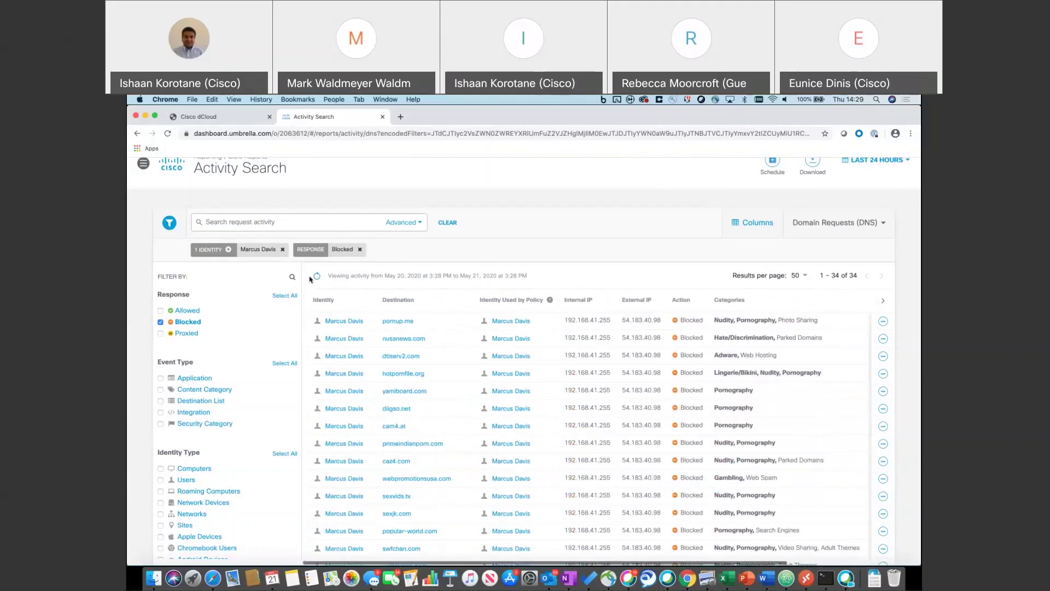
- Remove the identity filter and filter the blocked requests by all security categories
left_click(283, 250)
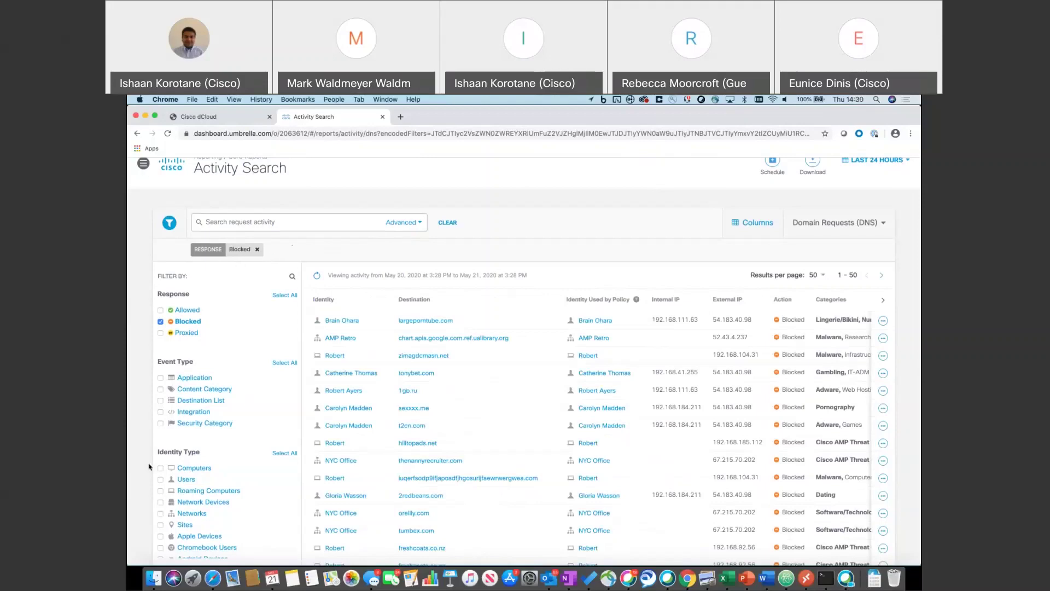
scroll(150, 467, "down", 5)
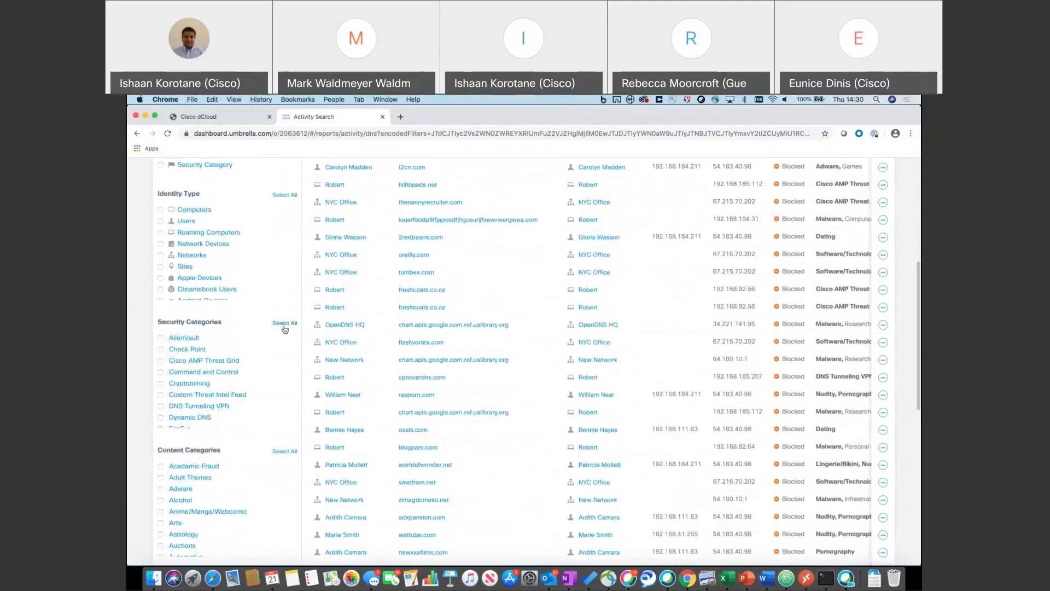
left_click(284, 323)
left_click(280, 446)
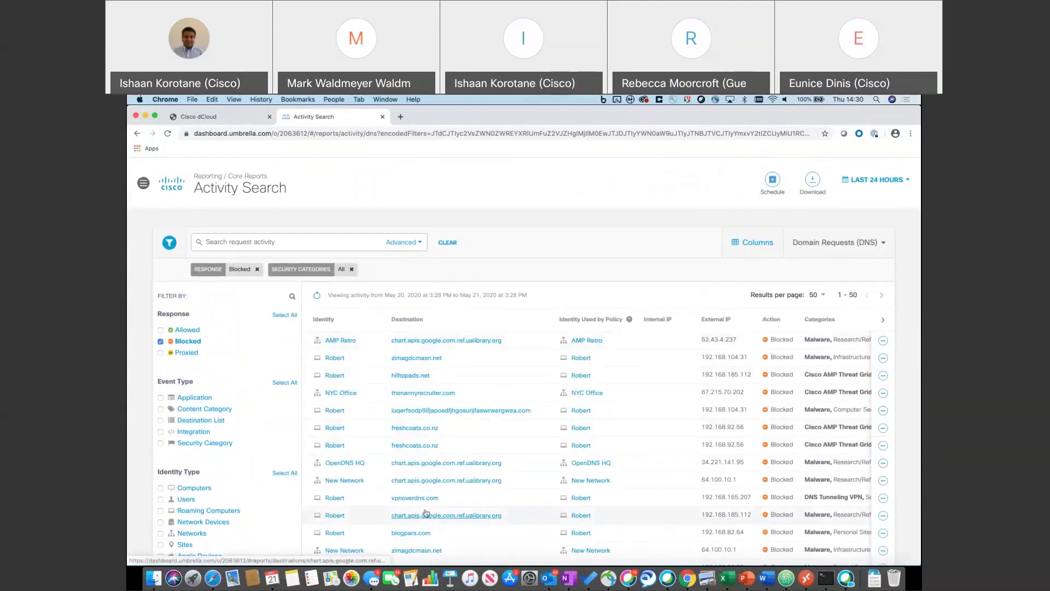
- Examine the blocked security requests down to the last row, checking policy identities, IPs, threat categories, and date and time
scroll(602, 497, "right", 5)
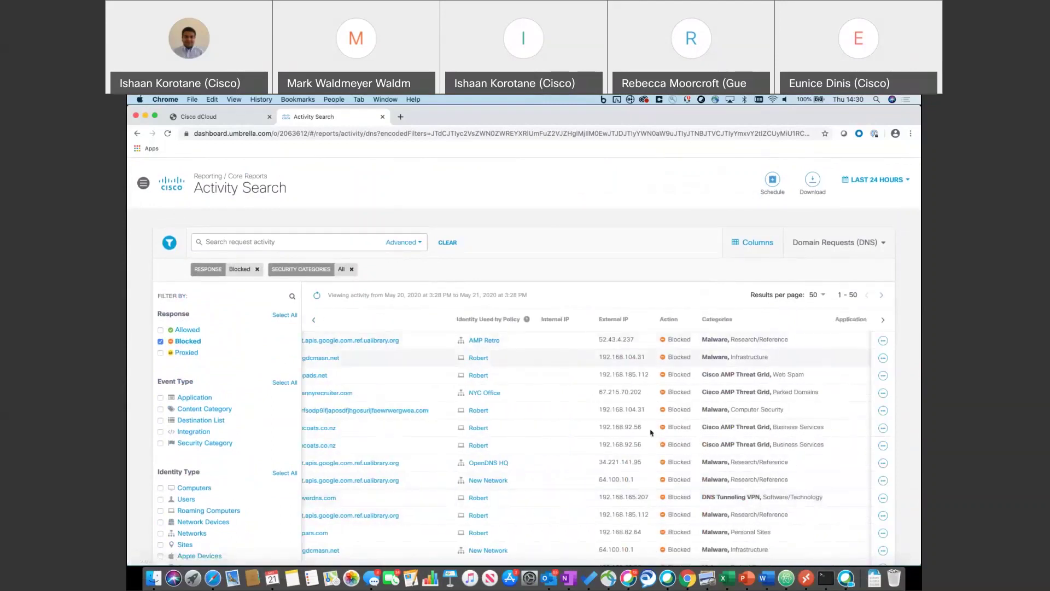
scroll(629, 454, "right", 3)
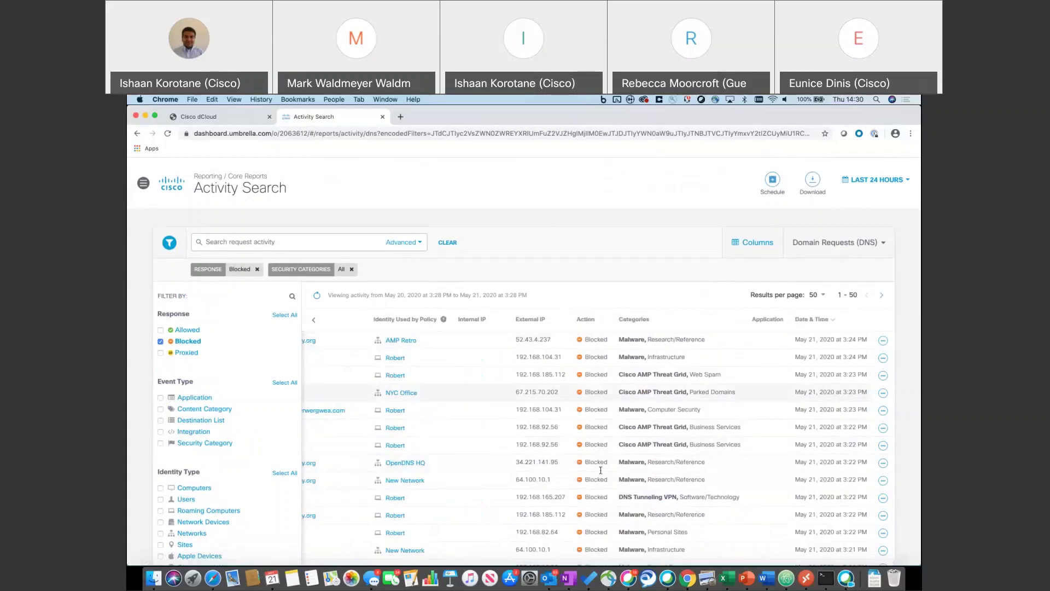
scroll(677, 495, "down", 1)
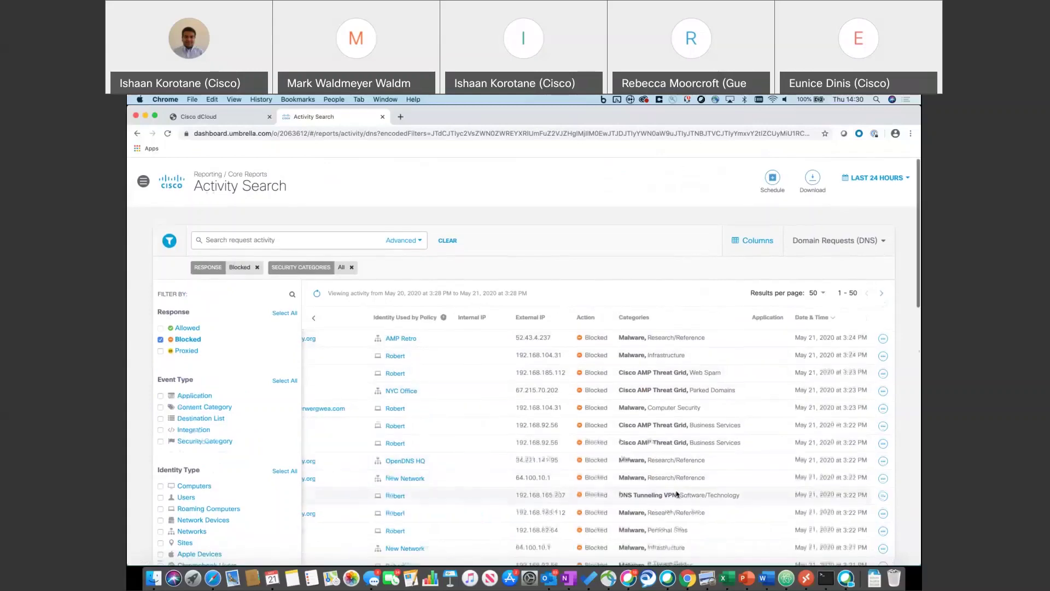
scroll(678, 494, "down", 10)
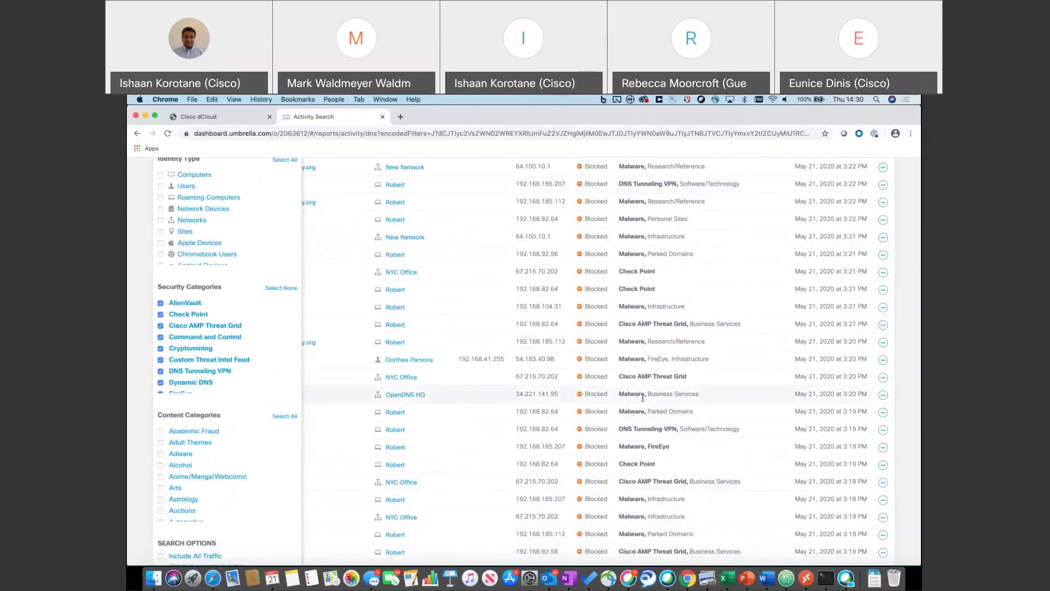
scroll(642, 397, "up", 4)
scroll(644, 400, "down", 7)
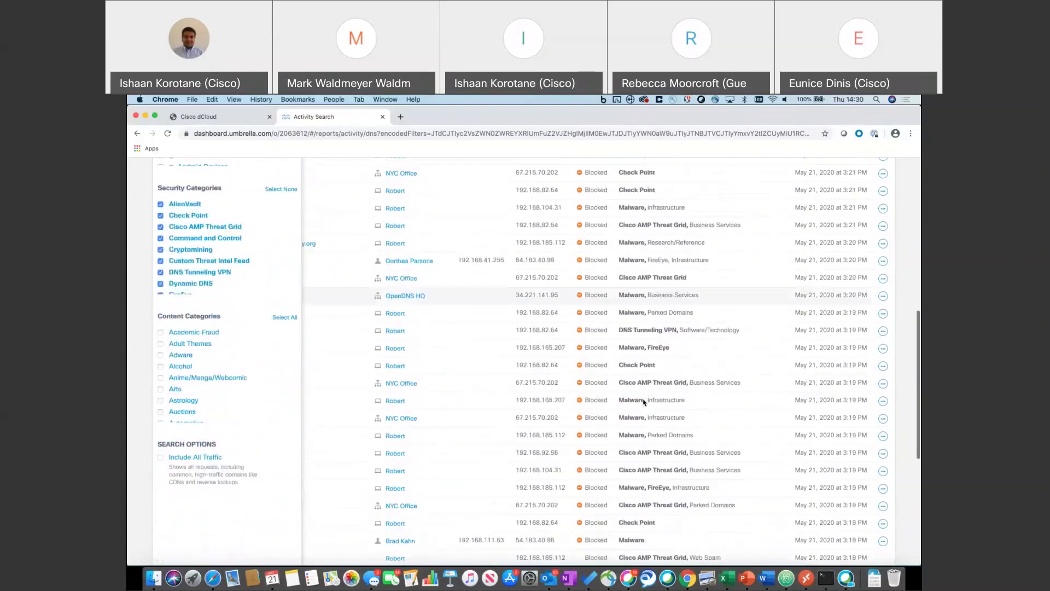
scroll(644, 402, "down", 6)
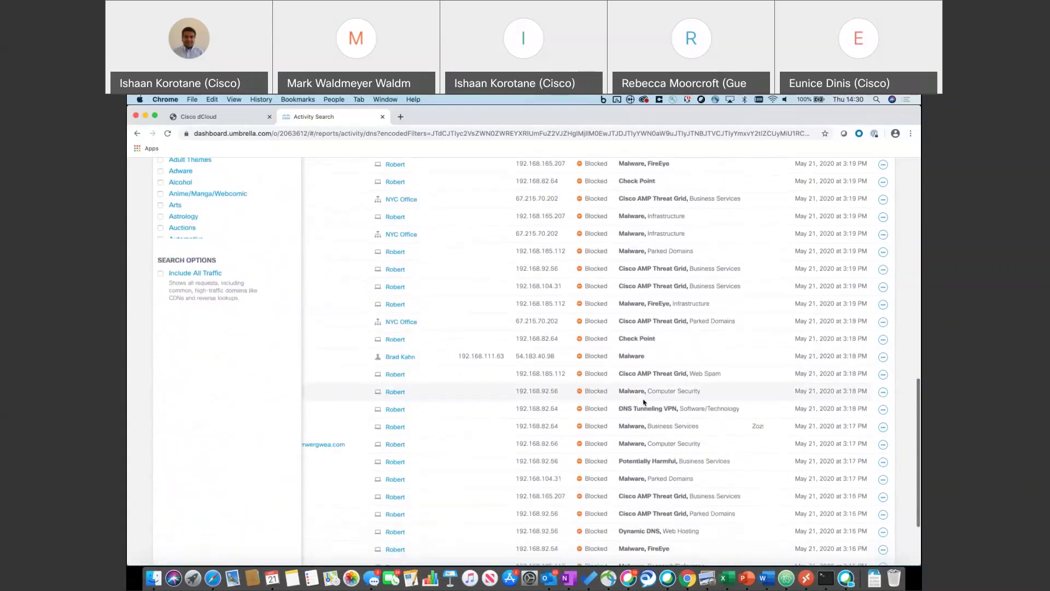
scroll(644, 403, "down", 3)
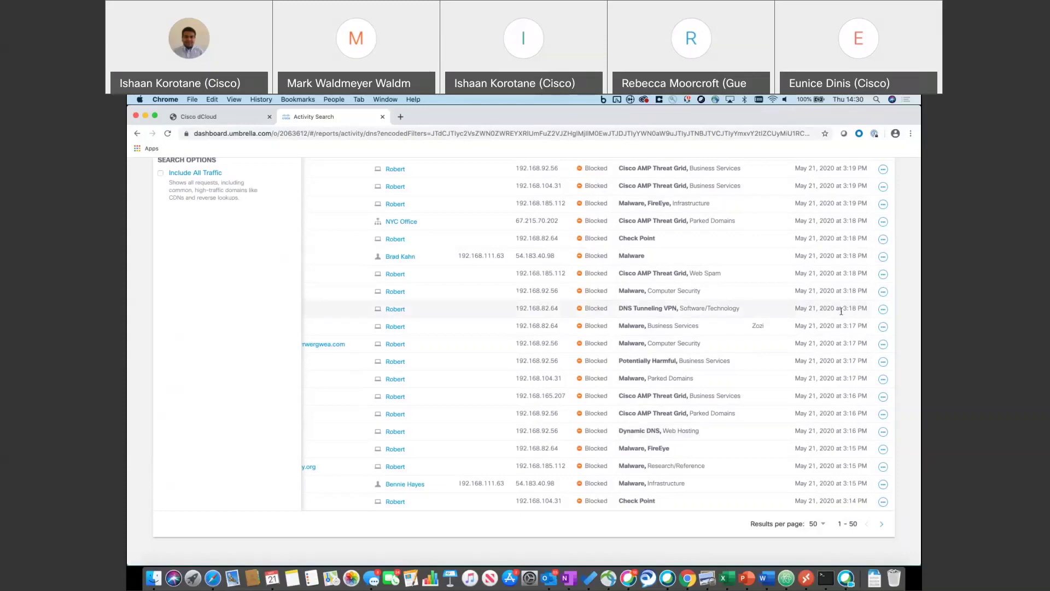
scroll(721, 338, "up", 15)
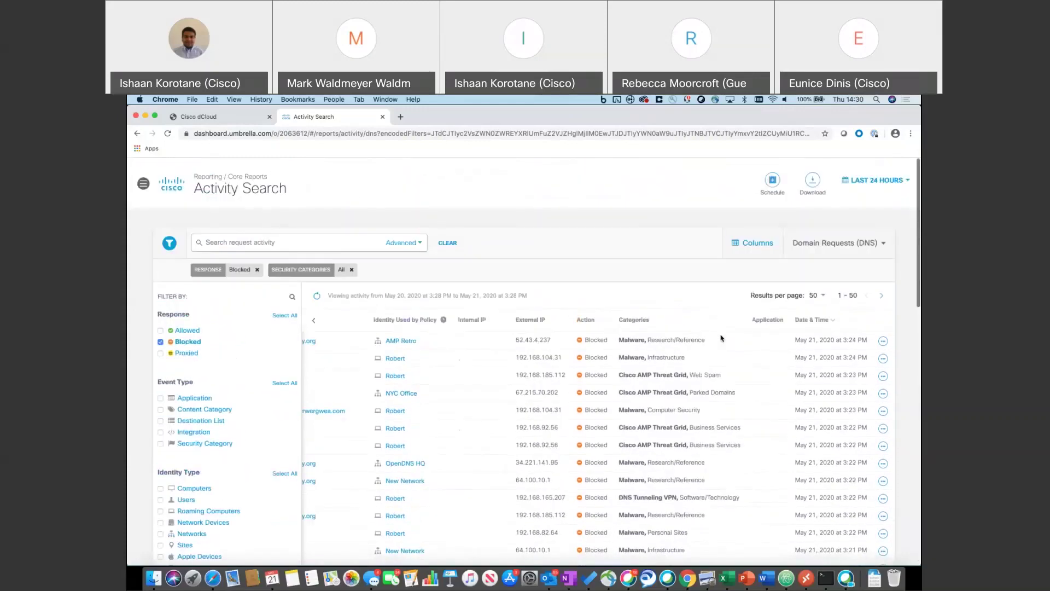
scroll(574, 376, "left", 5)
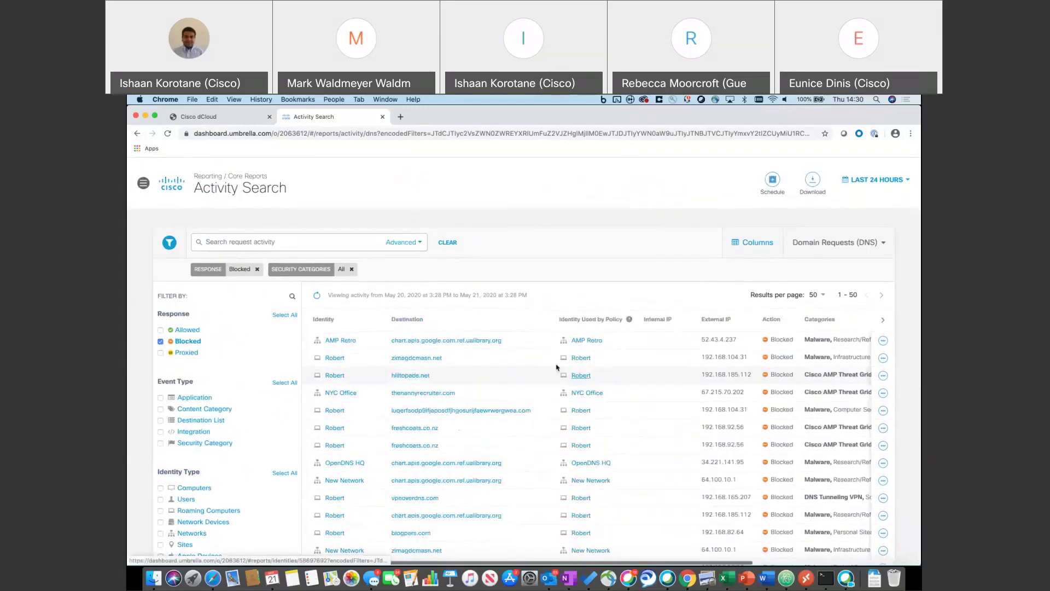
- Open the App Discovery core report and view the details of the flagged app Fonality
left_click(142, 189)
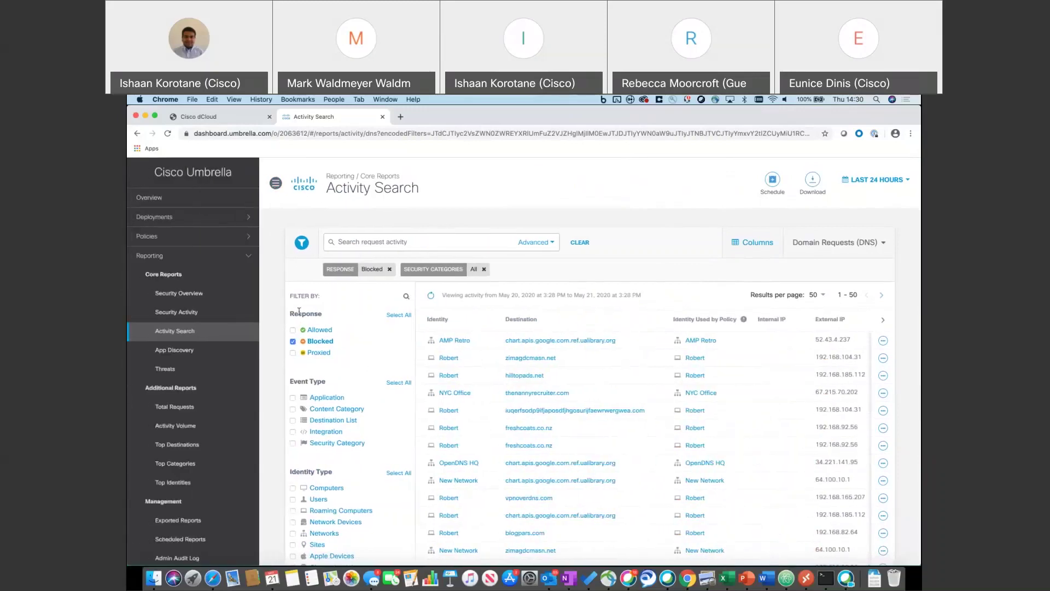
left_click(163, 358)
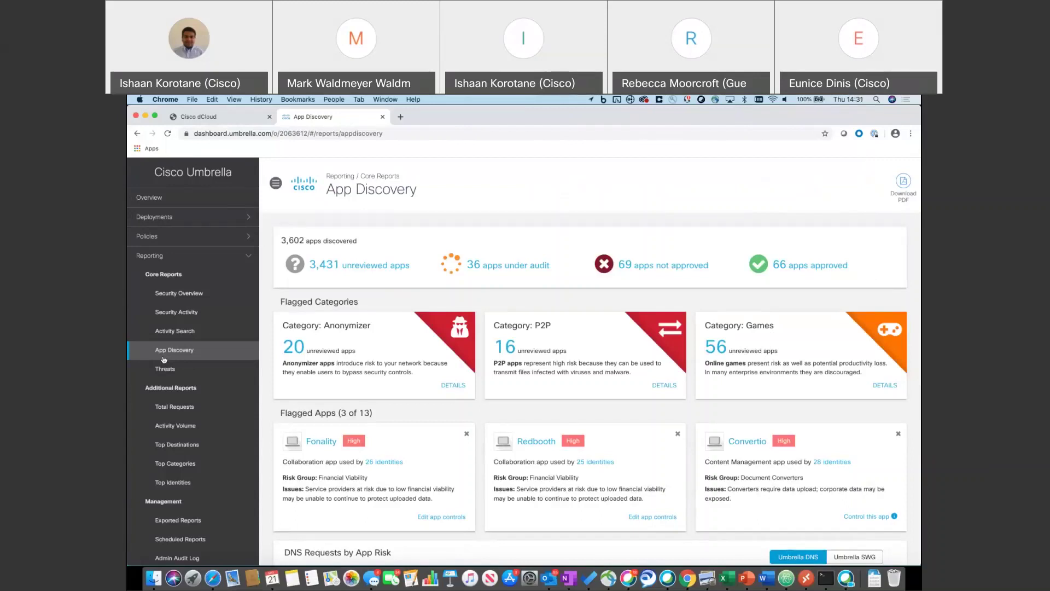
left_click(320, 442)
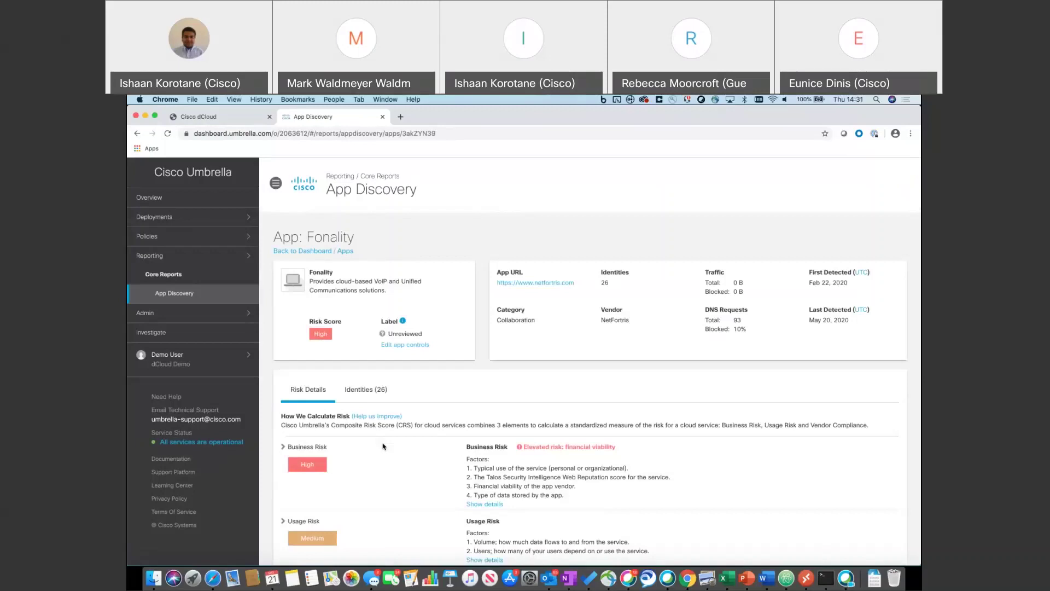
- Expand Fonality's Business Risk details and review usage type, web reputation, financial viability risk, and data storage
scroll(383, 446, "down", 4)
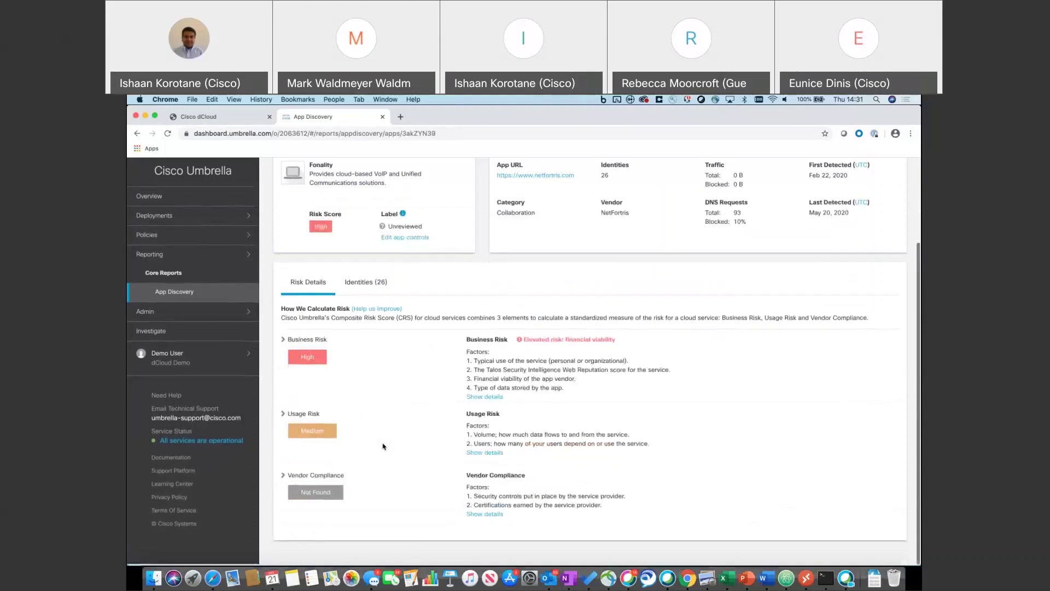
left_click(310, 341)
scroll(400, 430, "down", 2)
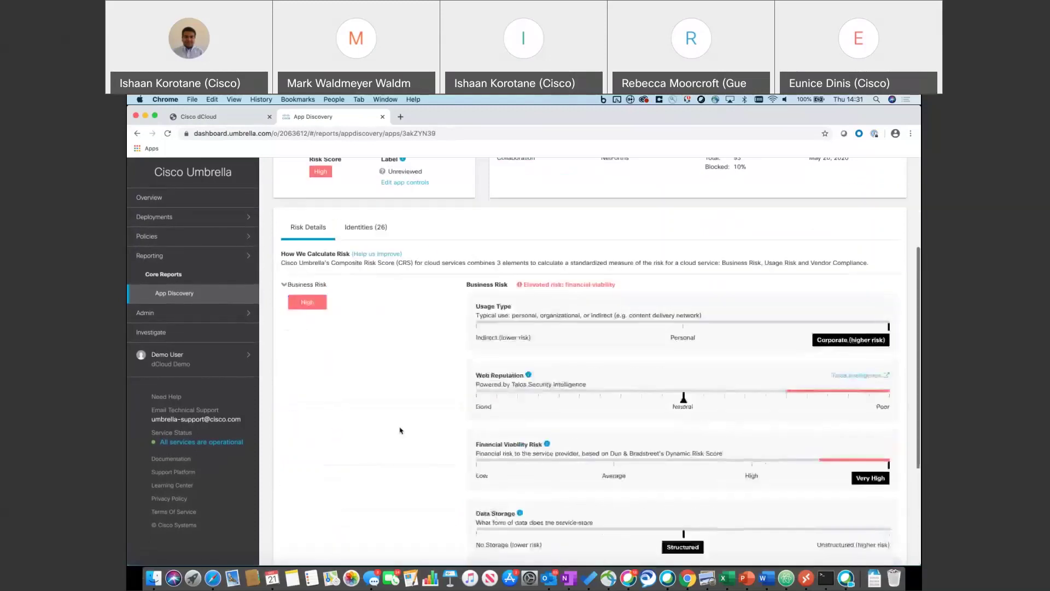
scroll(400, 430, "down", 1)
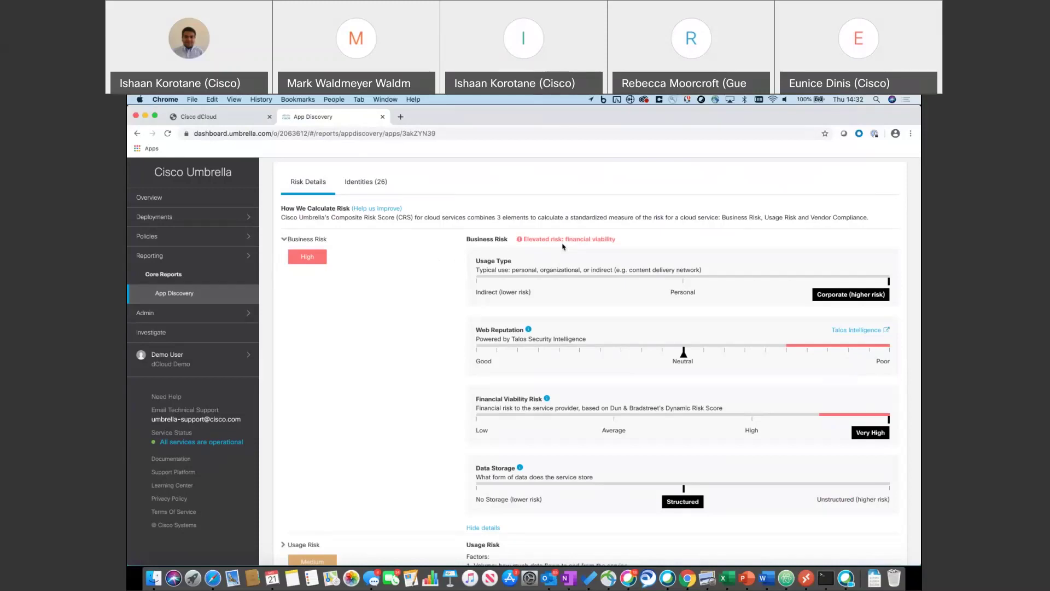
scroll(659, 353, "down", 2)
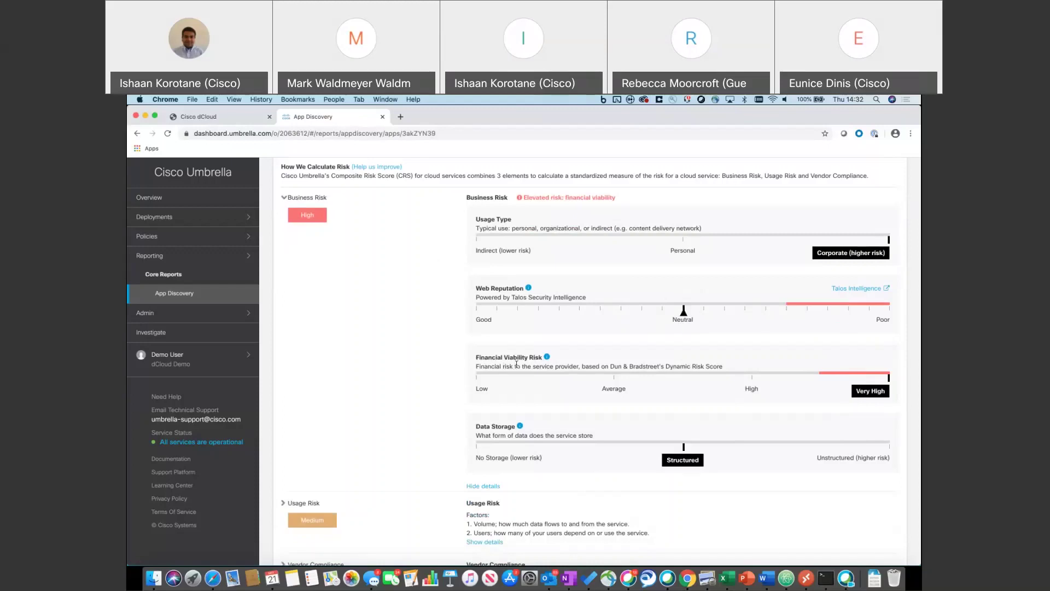
scroll(516, 365, "up", 5)
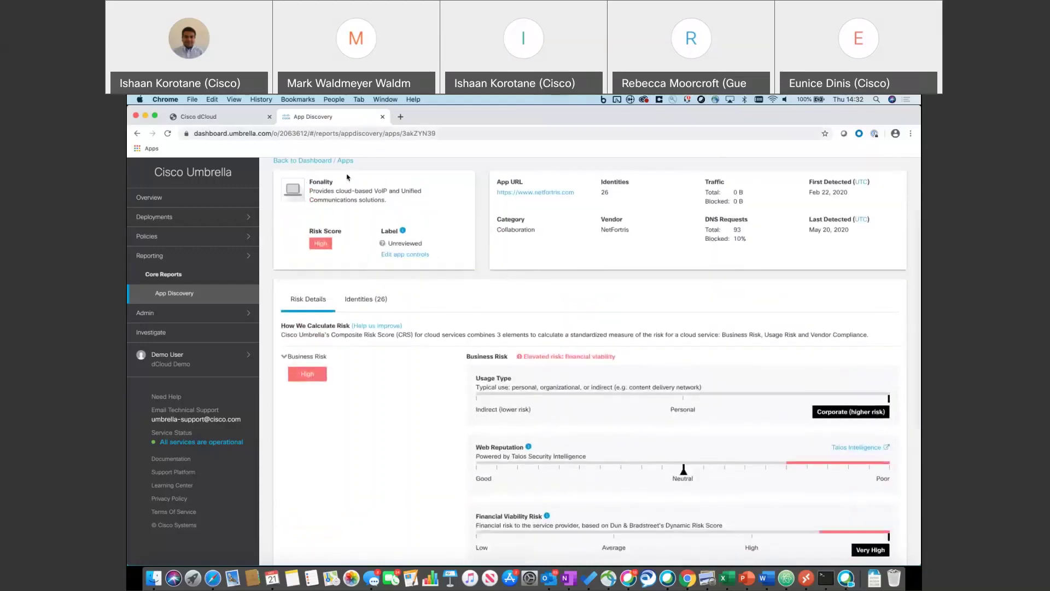
- Return to the App Discovery dashboard, open the flagged app Convertio, and review its expanded Business Risk details
left_click(308, 161)
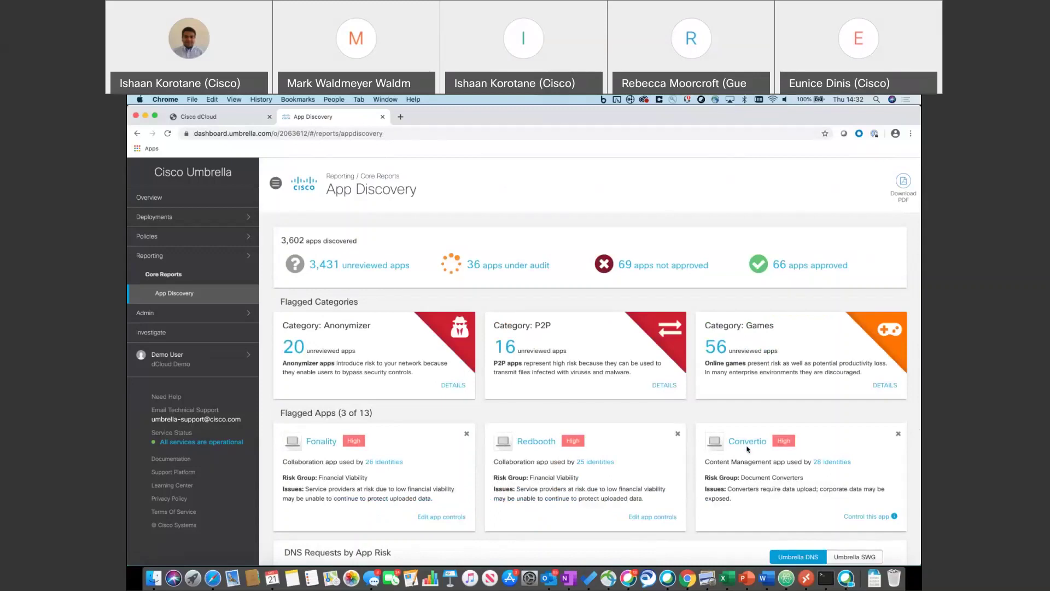
left_click(751, 446)
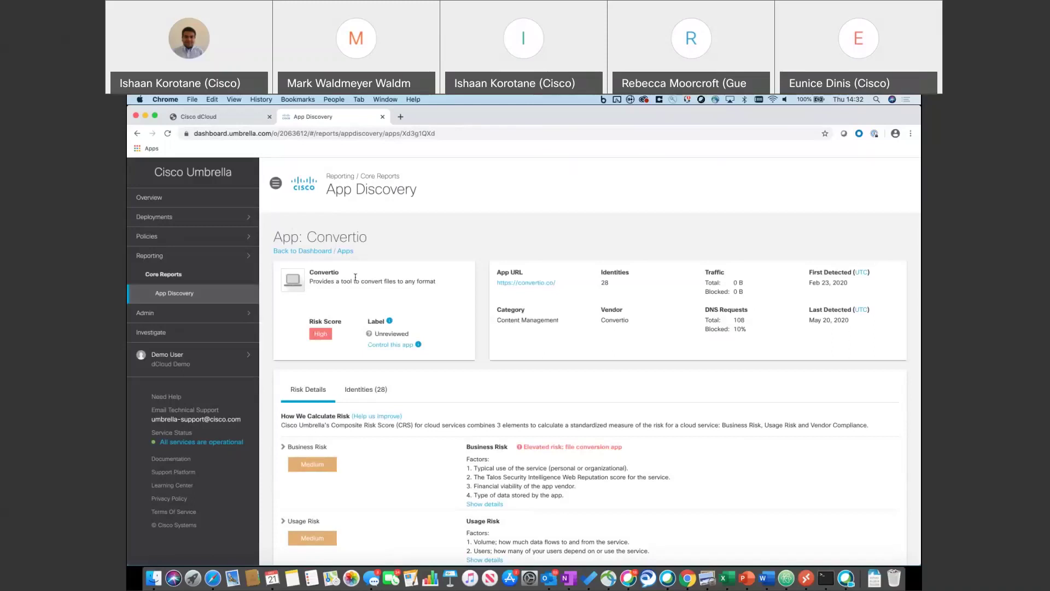
scroll(355, 277, "down", 3)
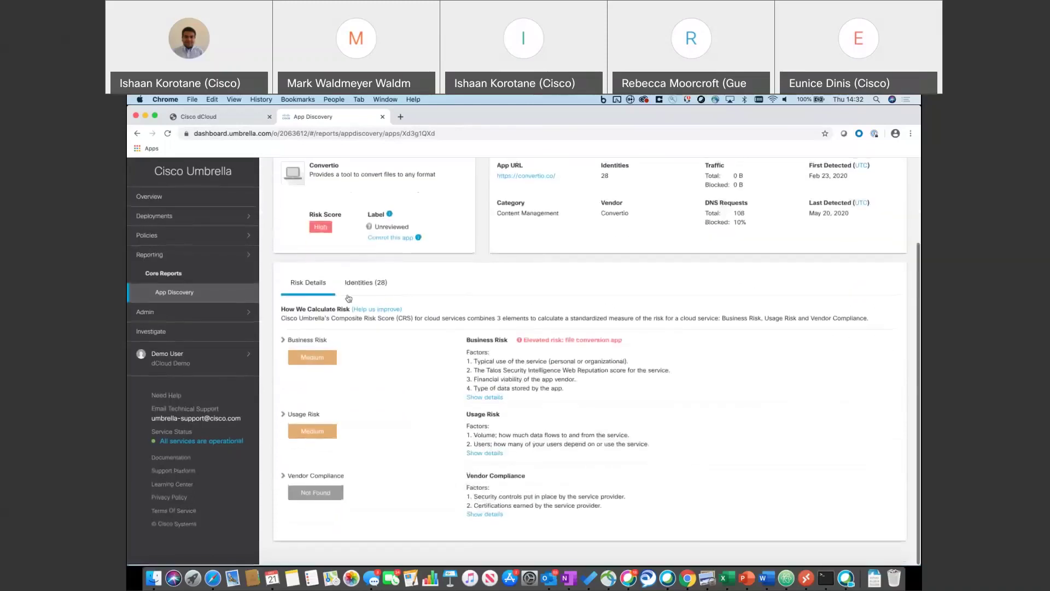
left_click(304, 341)
scroll(527, 464, "down", 4)
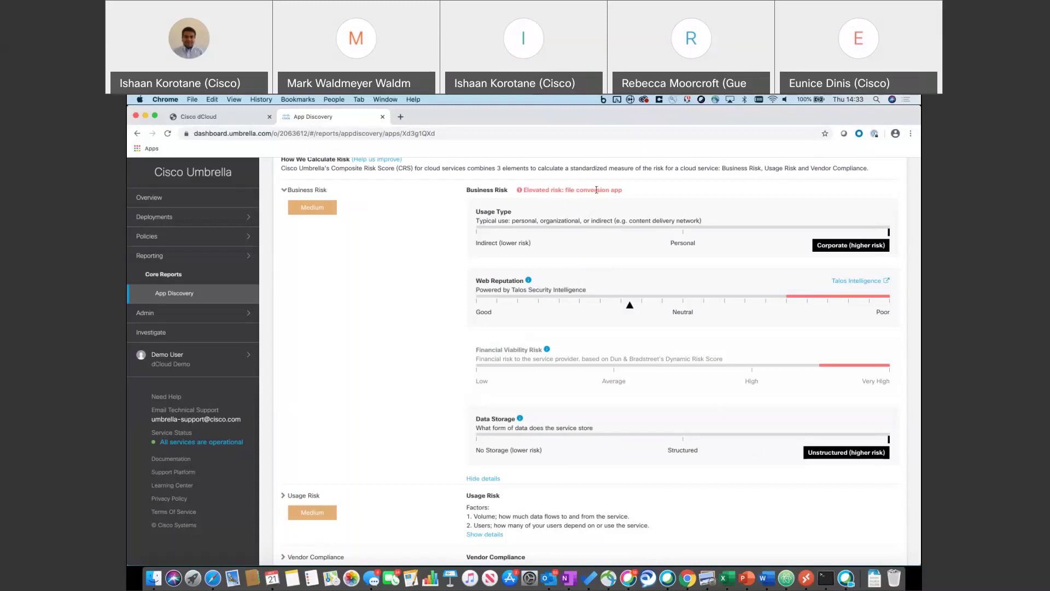
scroll(627, 284, "down", 3)
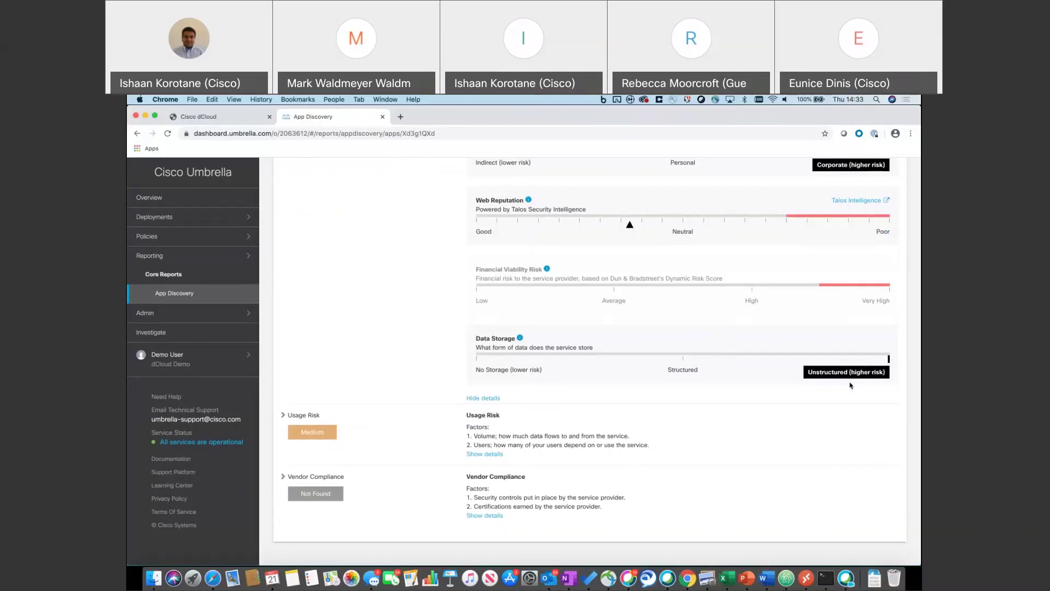
- Expand Convertio's Usage Risk and Vendor Compliance details and review traffic, users, and the listed compliance certifications
left_click(312, 414)
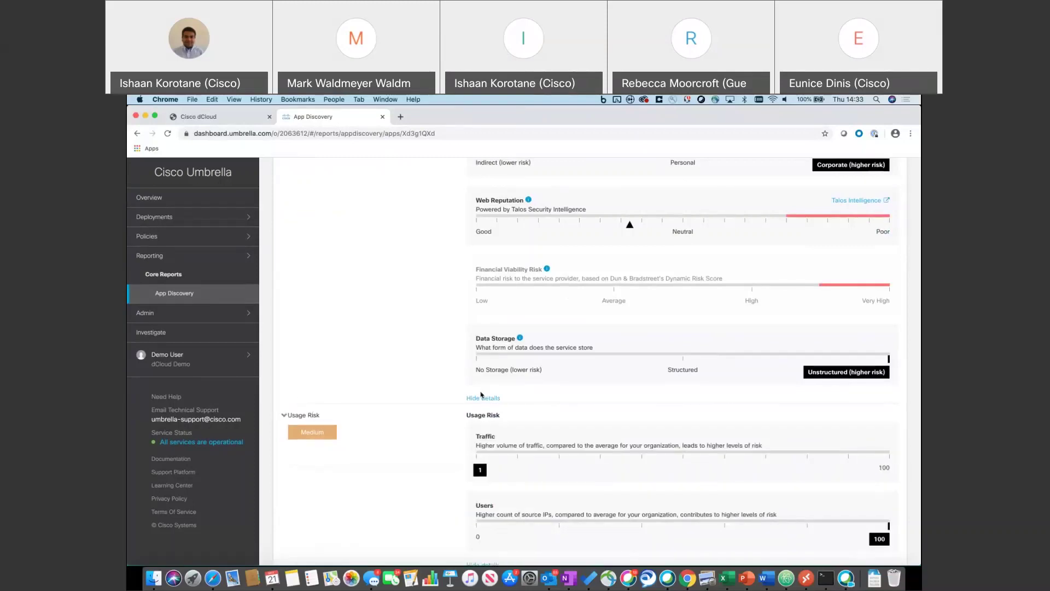
scroll(495, 478, "down", 4)
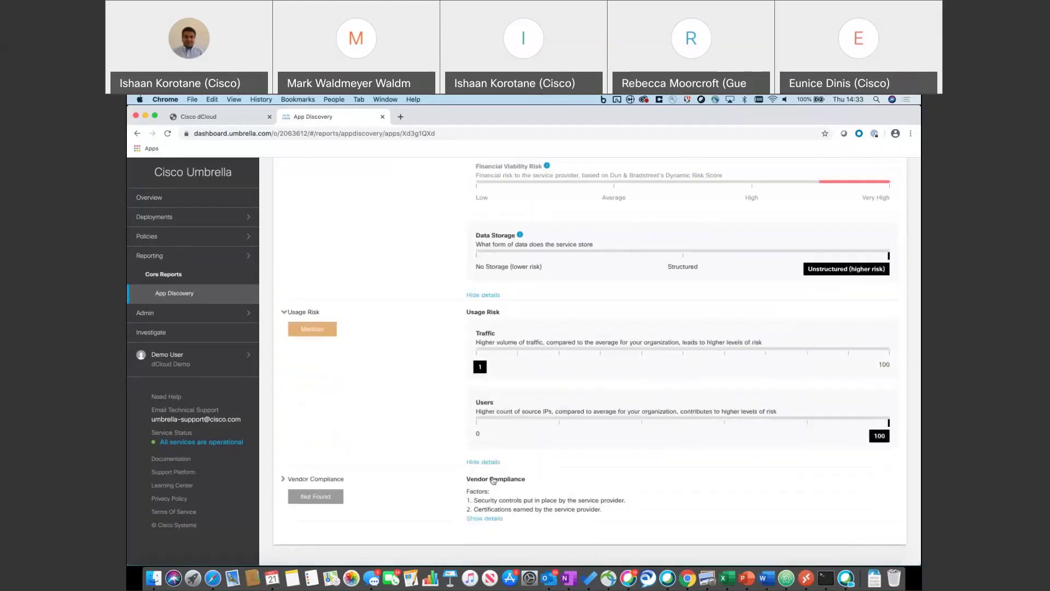
left_click(328, 485)
scroll(452, 455, "down", 5)
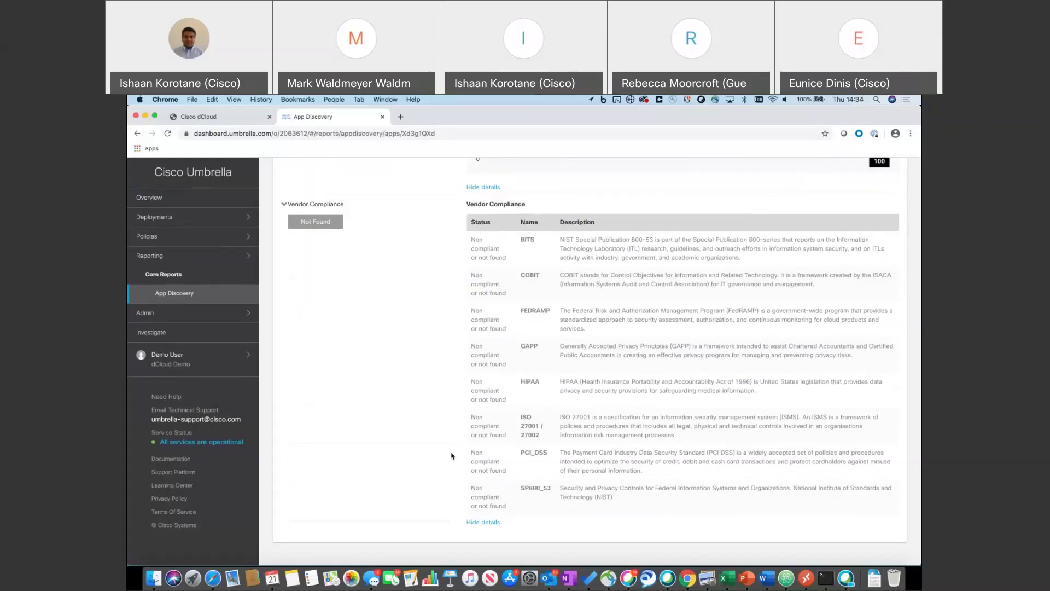
- Open Convertio's identities list and review DNS requests, blocked traffic, and first and last detected dates
scroll(452, 455, "up", 15)
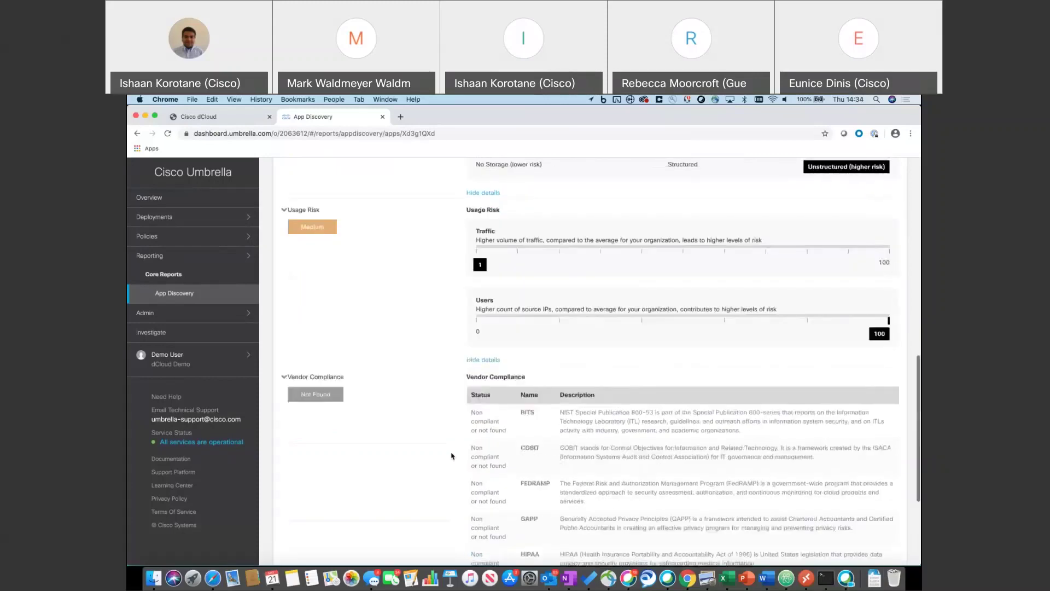
left_click(385, 283)
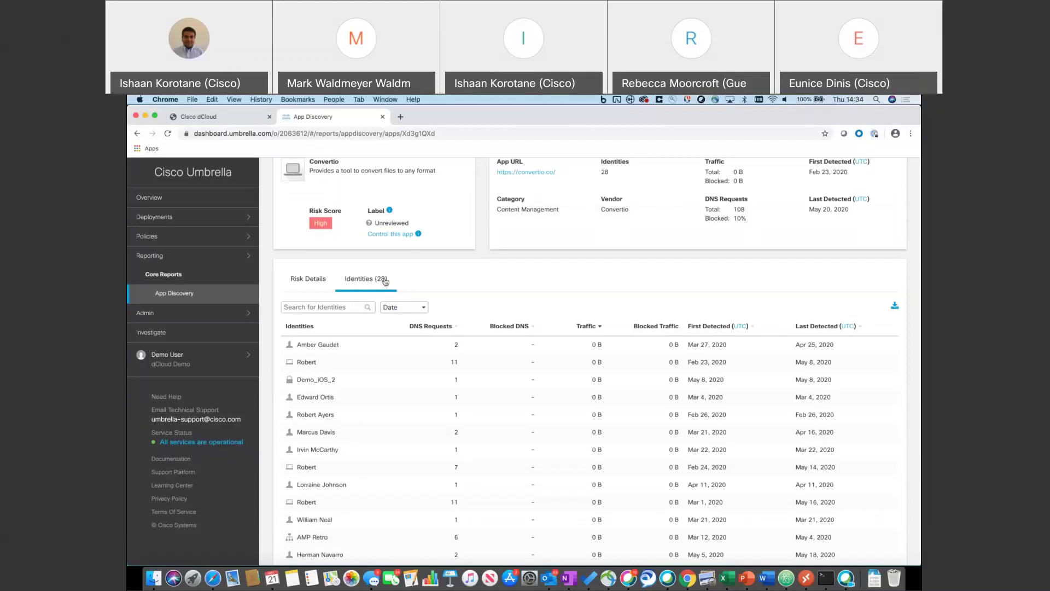
scroll(363, 340, "down", 3)
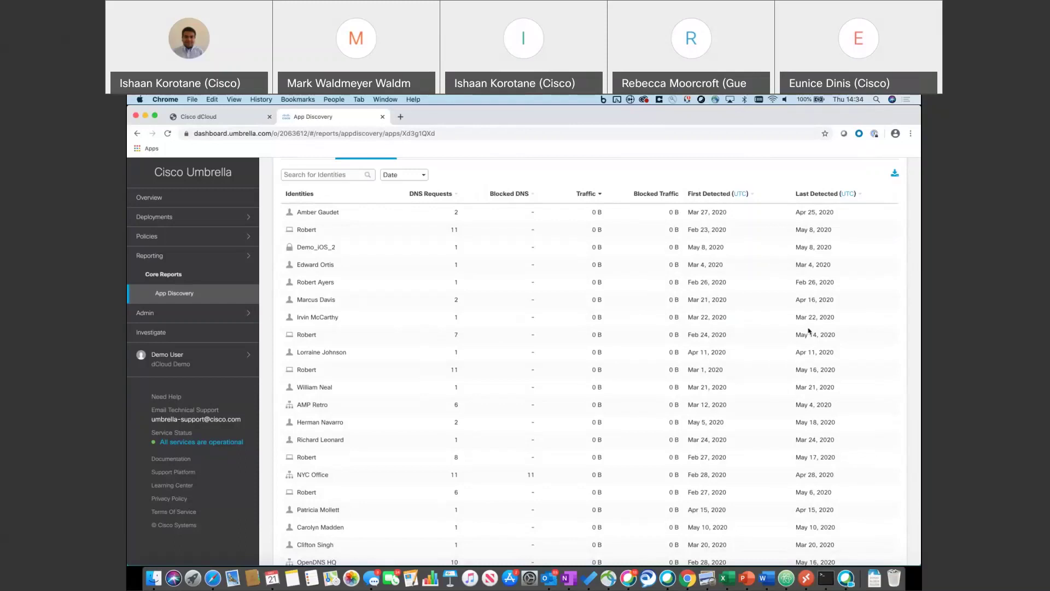
scroll(809, 331, "up", 2)
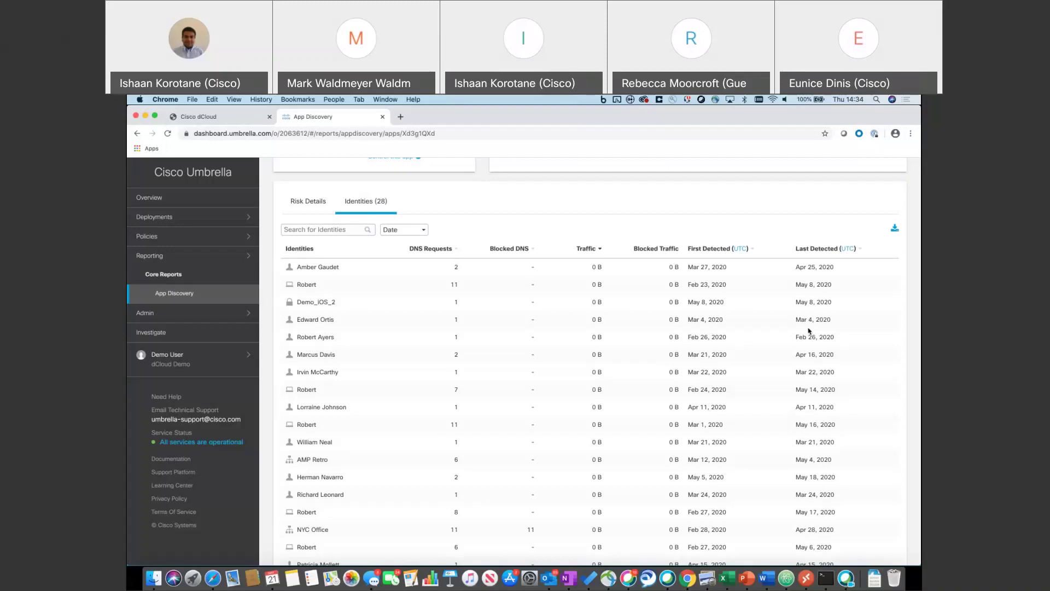
- Review the application settings for controlling Convertio, cancel without saving, and return to the App Discovery dashboard
scroll(808, 330, "up", 5)
left_click(395, 289)
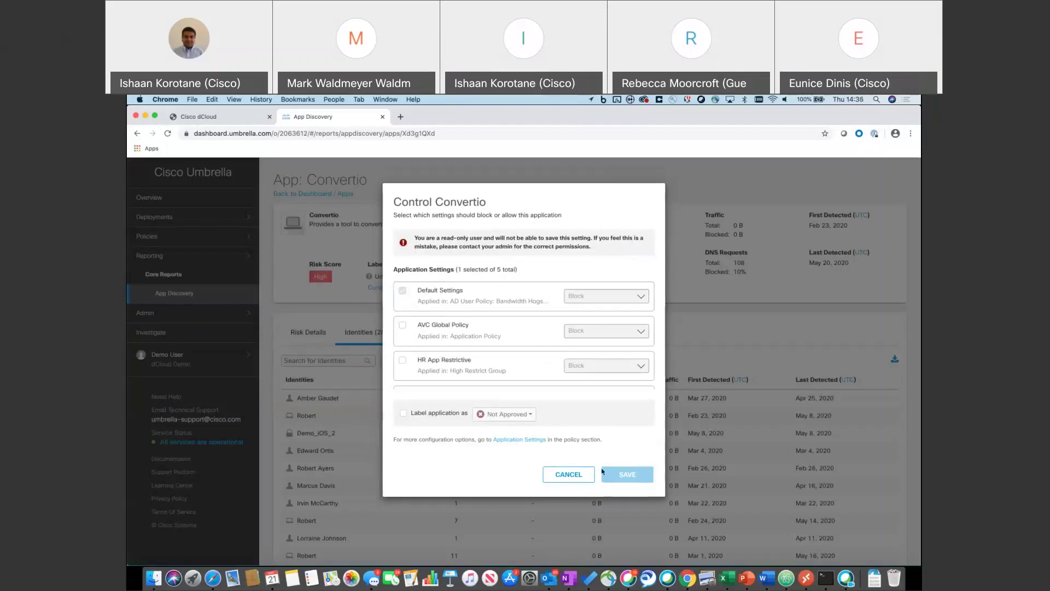
left_click(566, 474)
left_click(297, 195)
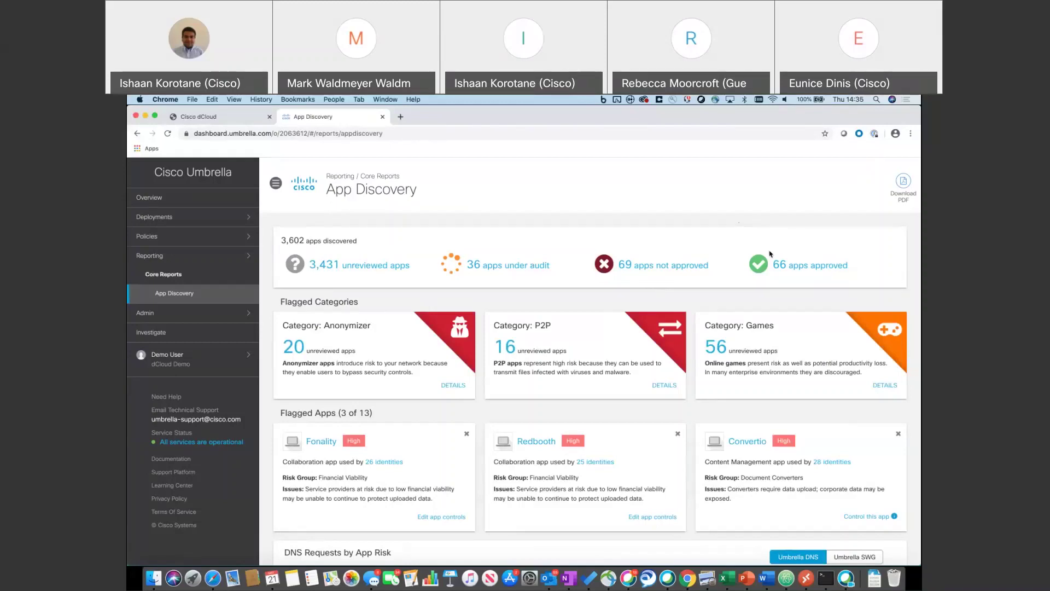
- Open the Threats core report and review the threat activity breakdown, top identities, malicious domains, and newly seen domains
left_click(235, 258)
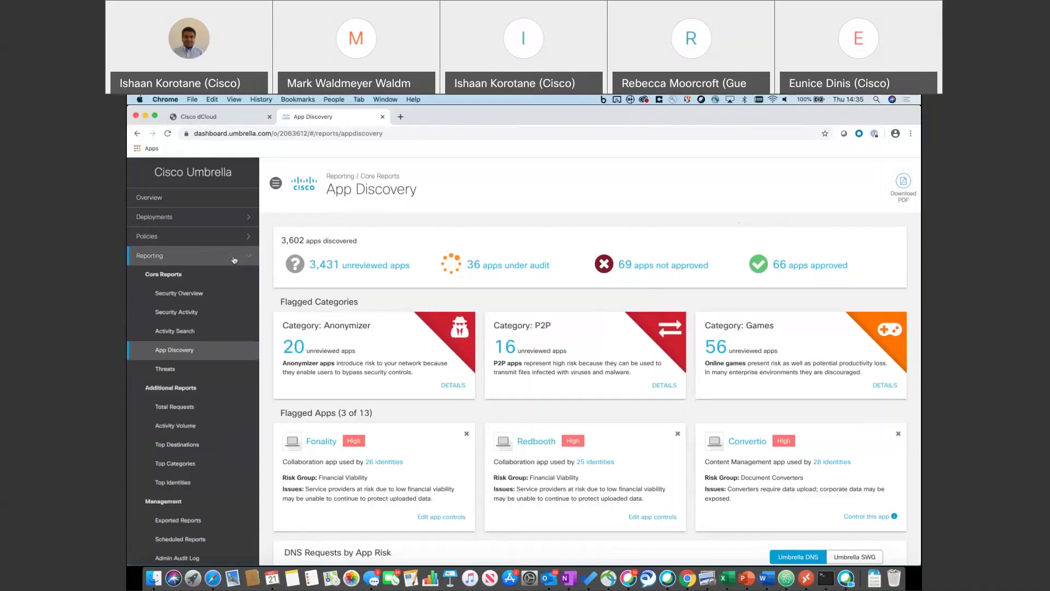
left_click(220, 367)
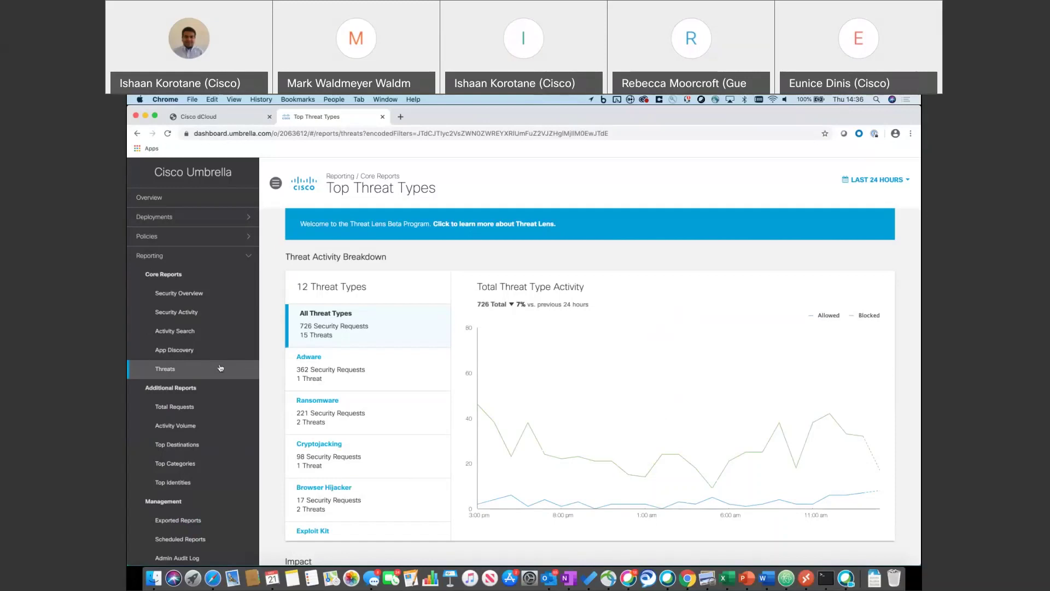
scroll(499, 445, "down", 3)
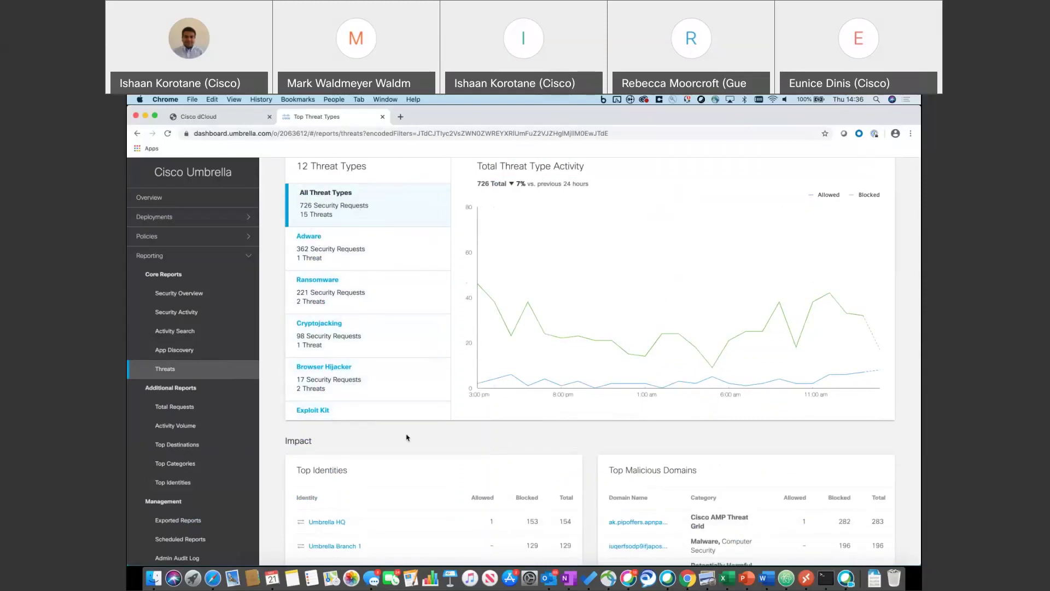
scroll(406, 438, "down", 5)
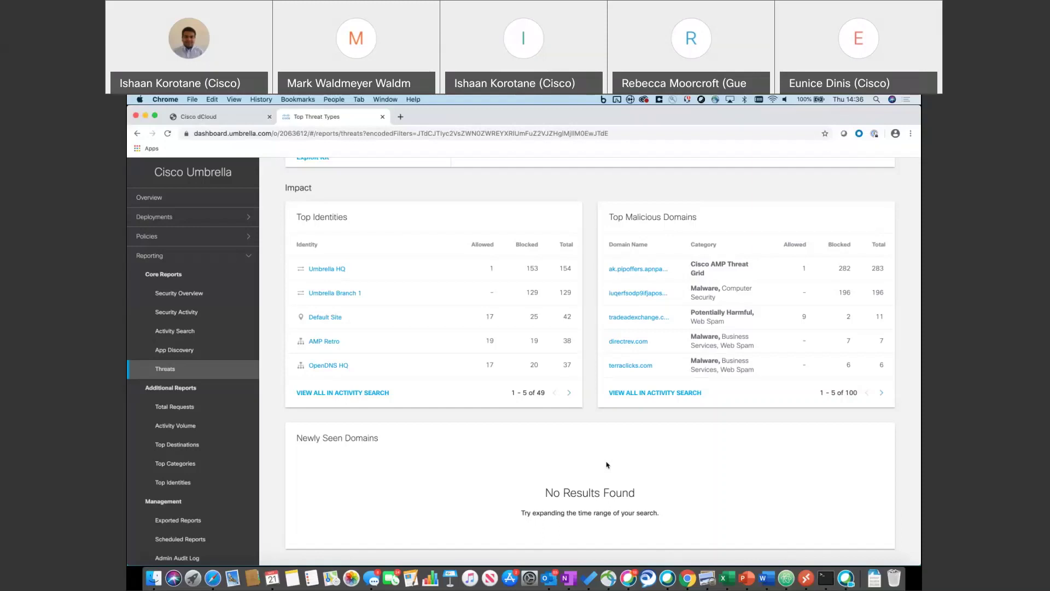
scroll(607, 465, "up", 5)
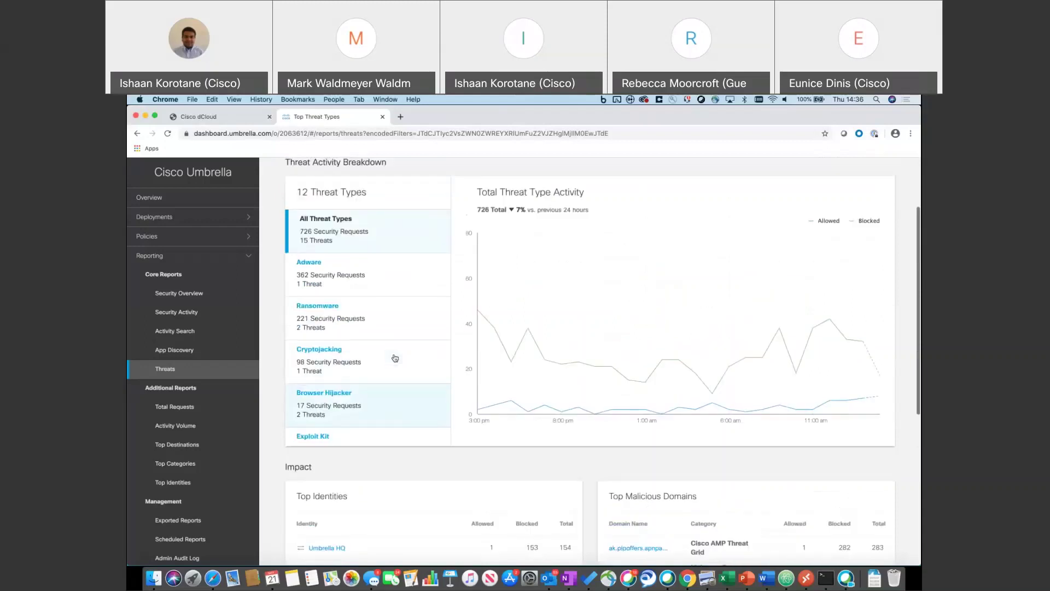
- Open the Ransomware threat type and examine its most active identity types, associated threats, most active identities, and destinations
left_click(322, 312)
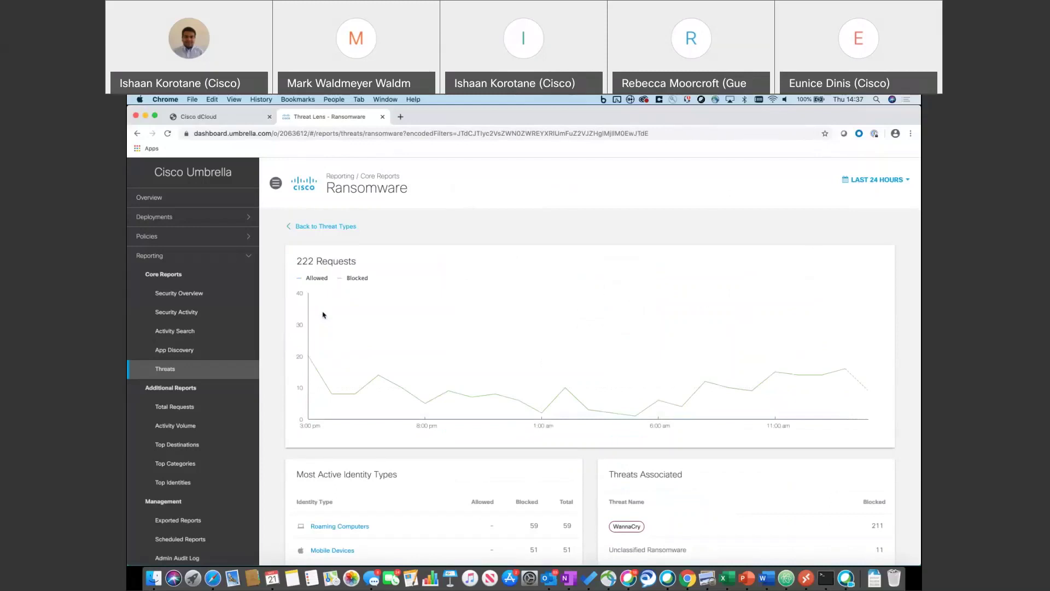
scroll(427, 411, "down", 3)
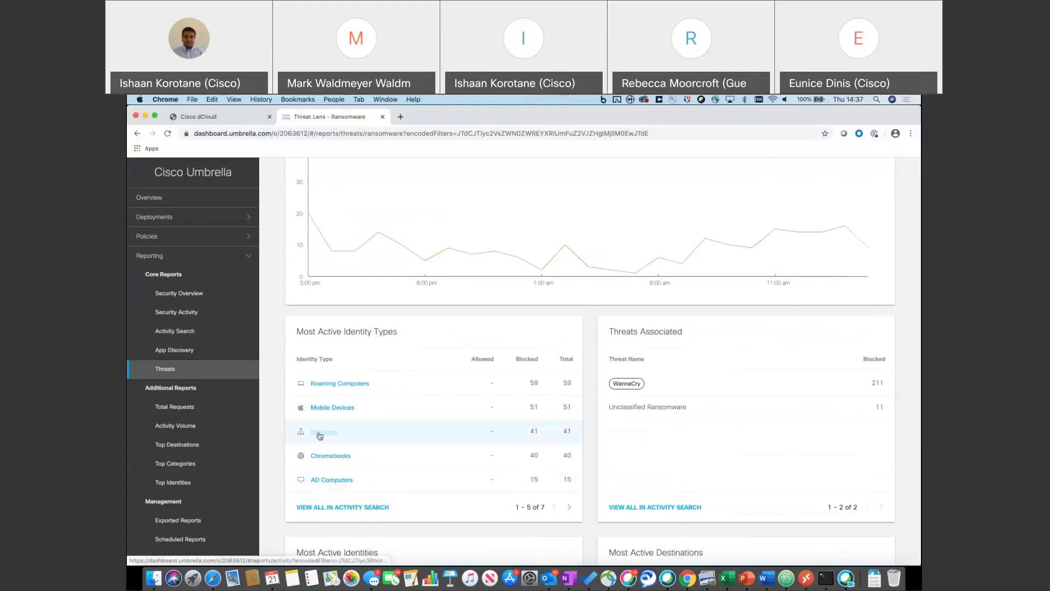
scroll(323, 432, "down", 3)
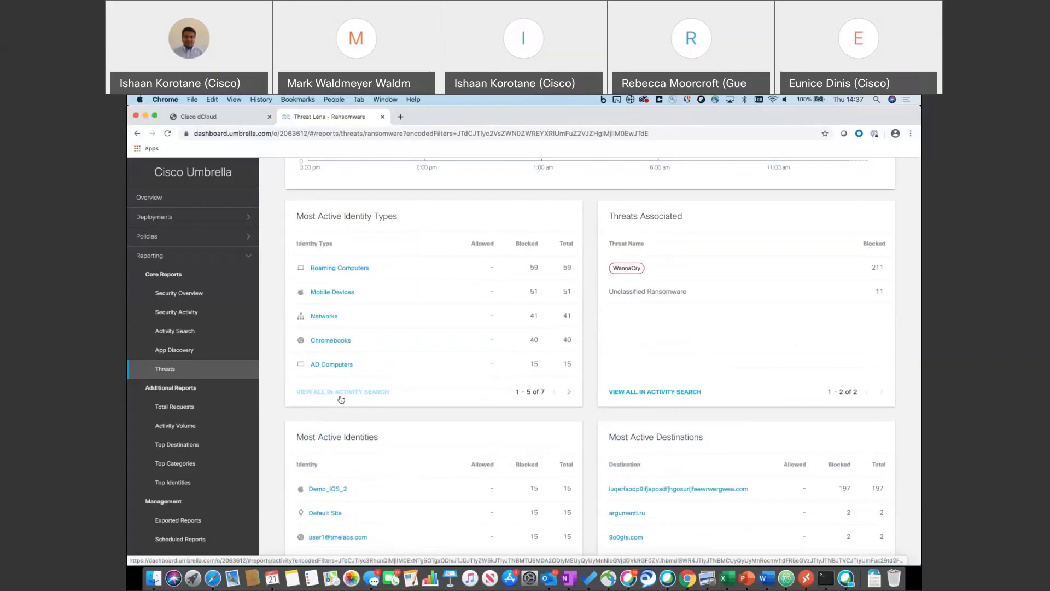
scroll(341, 400, "down", 2)
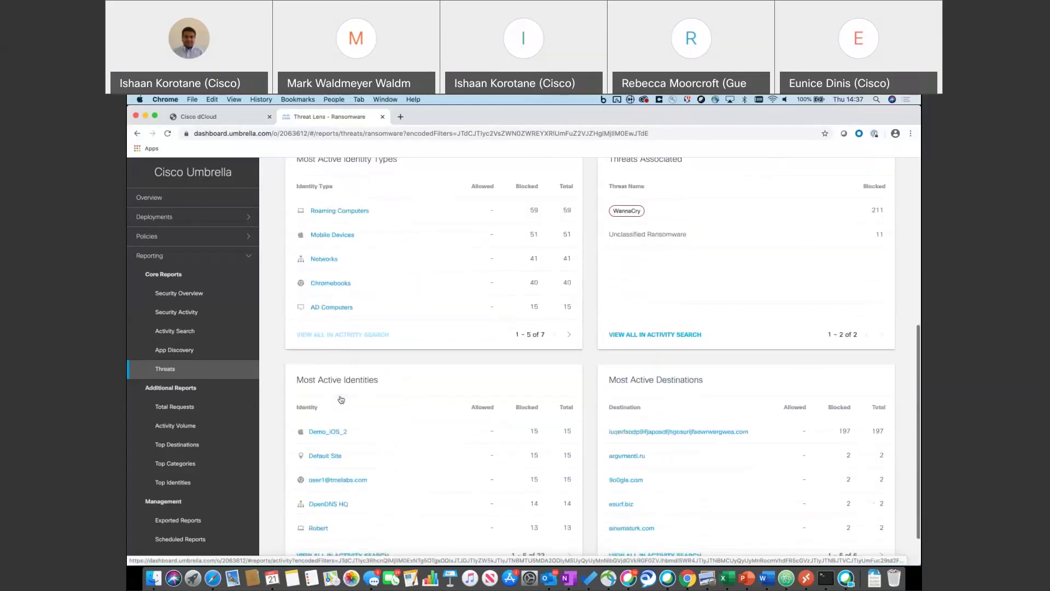
scroll(492, 317, "up", 2)
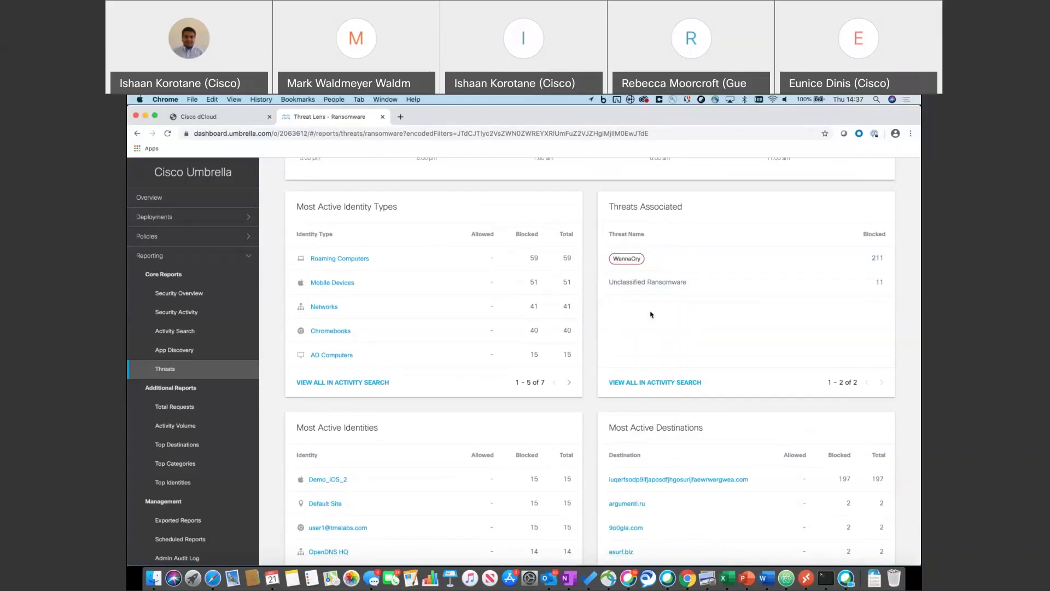
scroll(758, 417, "down", 3)
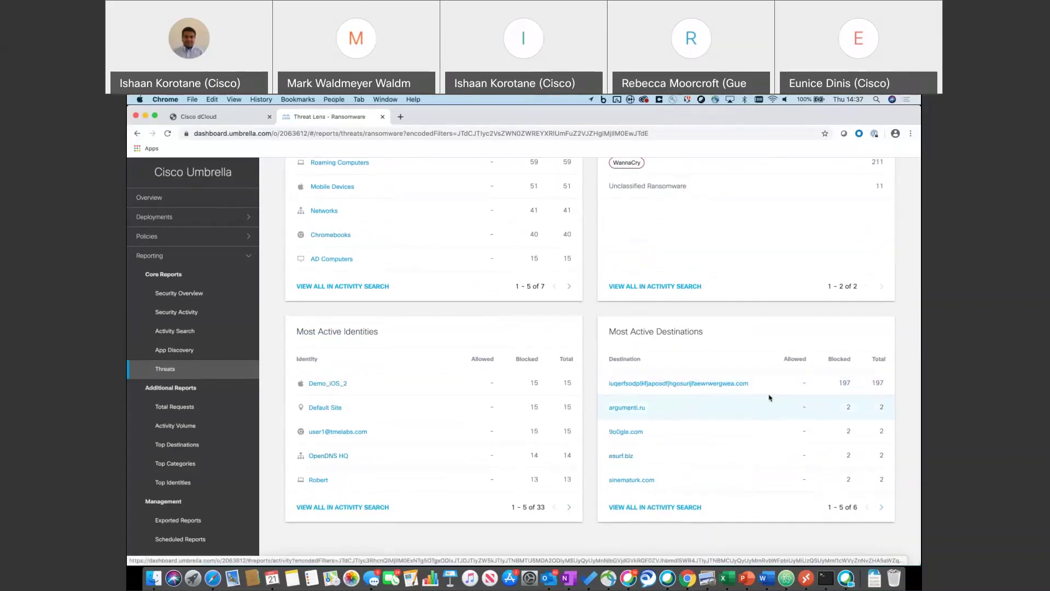
left_click_drag(779, 384, 716, 384)
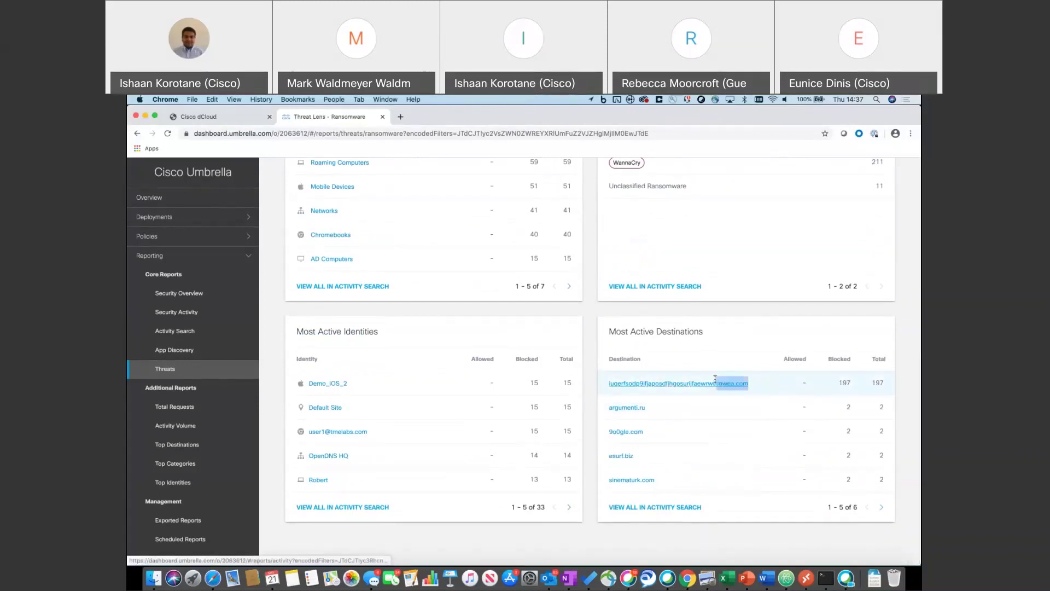
left_click(702, 346)
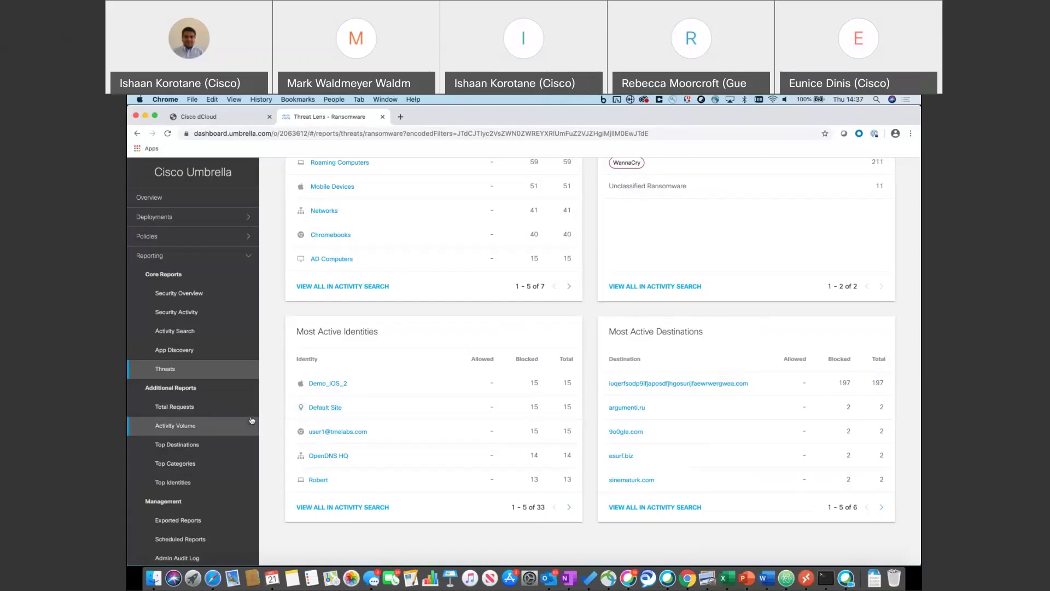
- Open Activity Search and filter the requests by one user's identity and the Blocked response
scroll(212, 352, "down", 2)
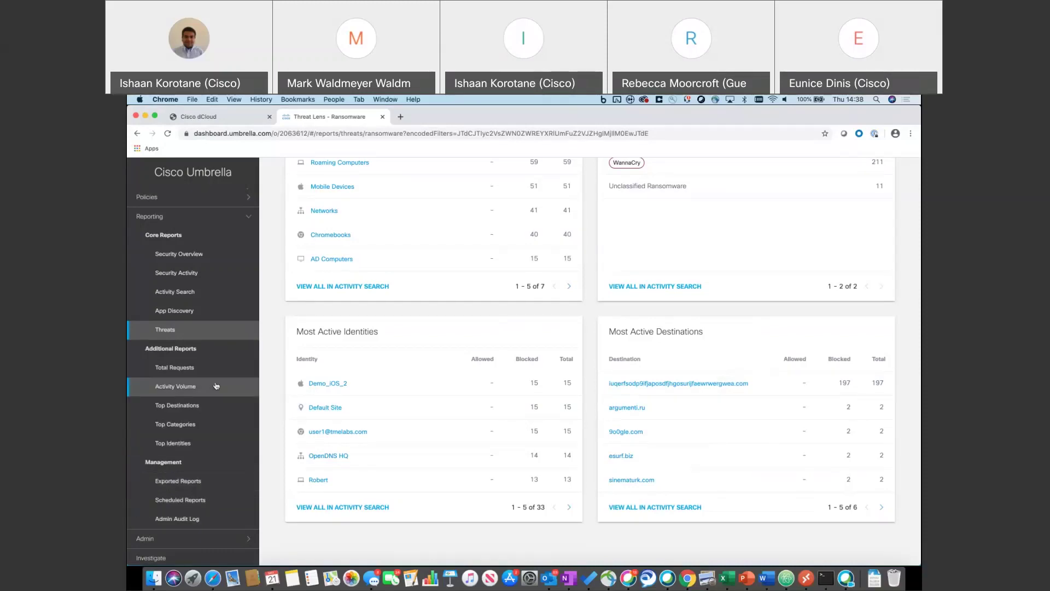
left_click(194, 292)
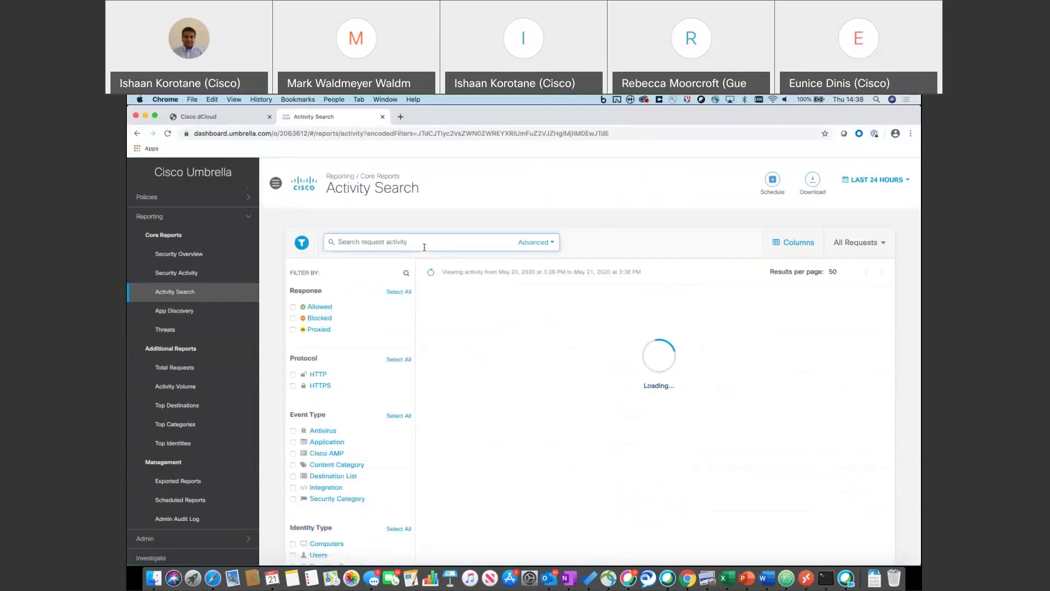
type("marcus")
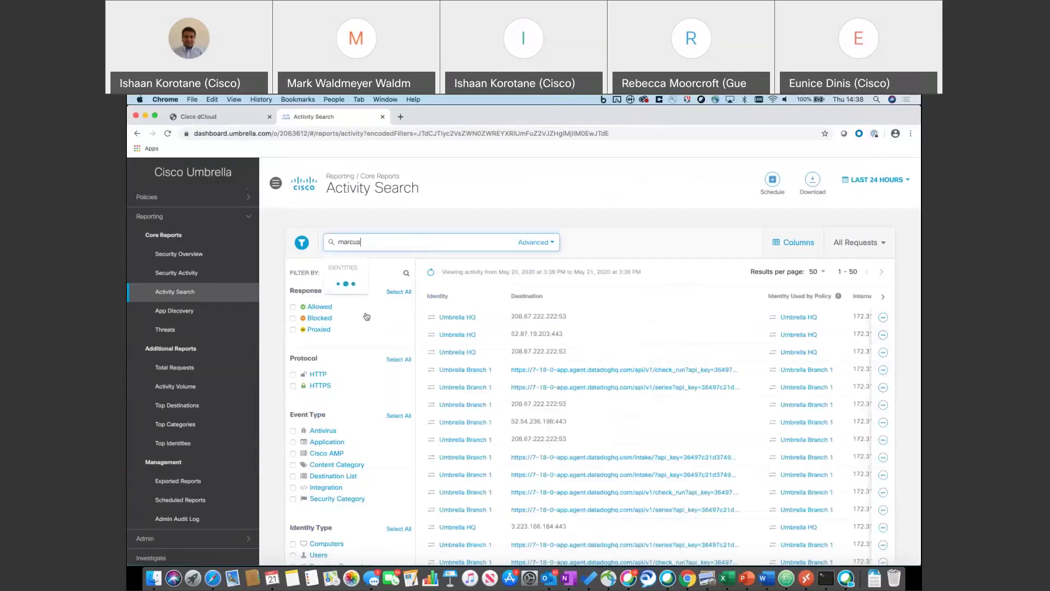
left_click(355, 282)
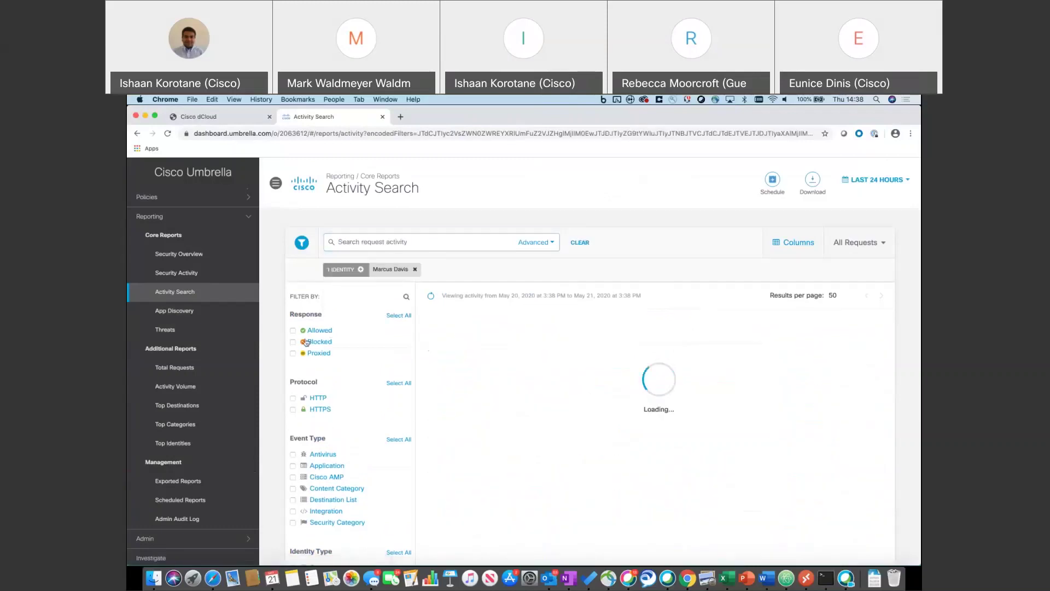
left_click(293, 342)
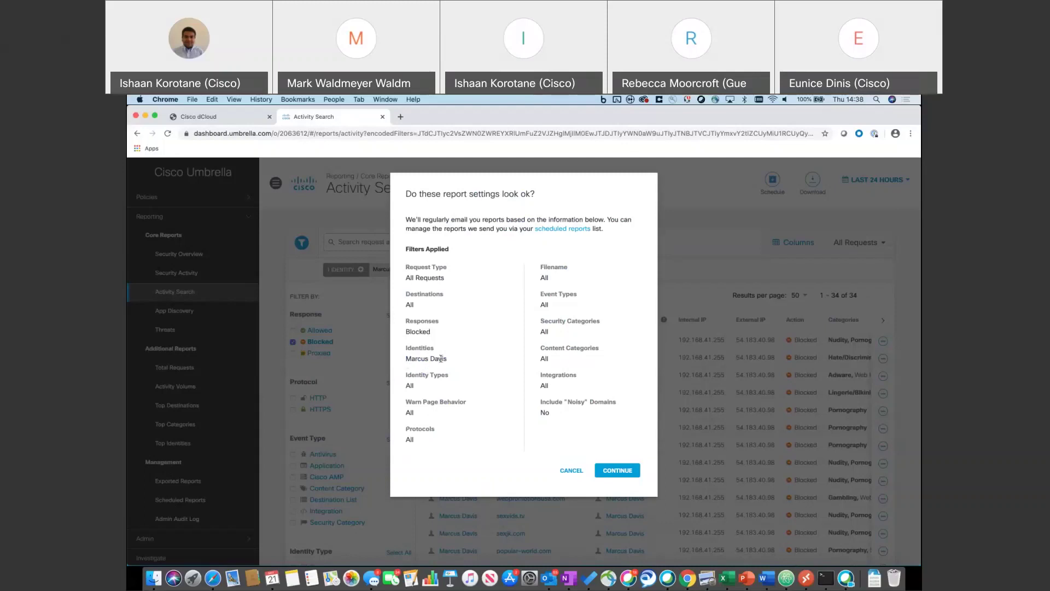
- Check the scheduled report's applied filters and delivery schedule options, and cancel the scheduling
left_click_drag(409, 331, 422, 329)
left_click(613, 470)
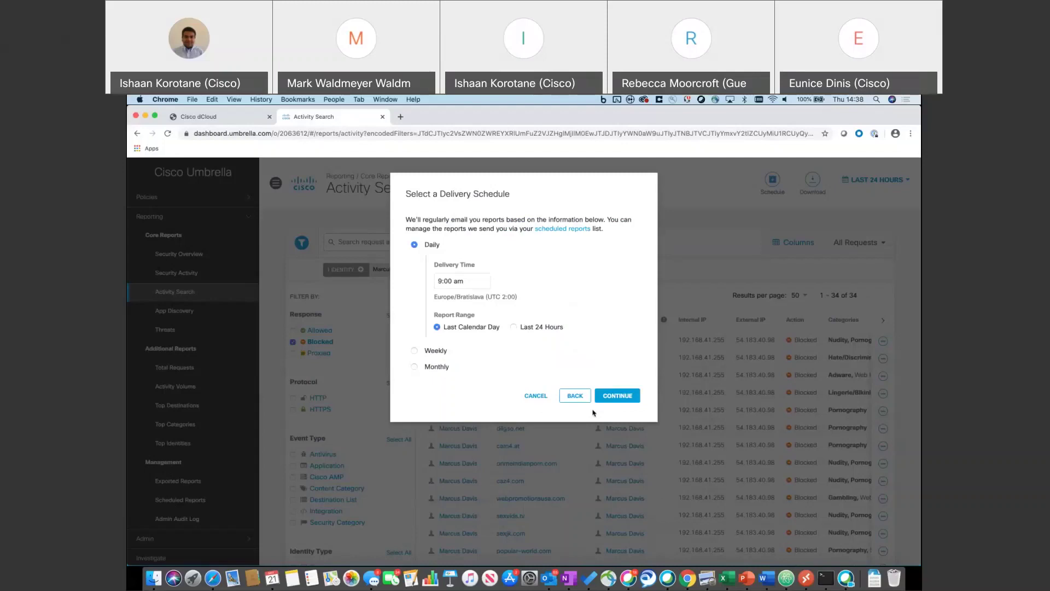
left_click(539, 399)
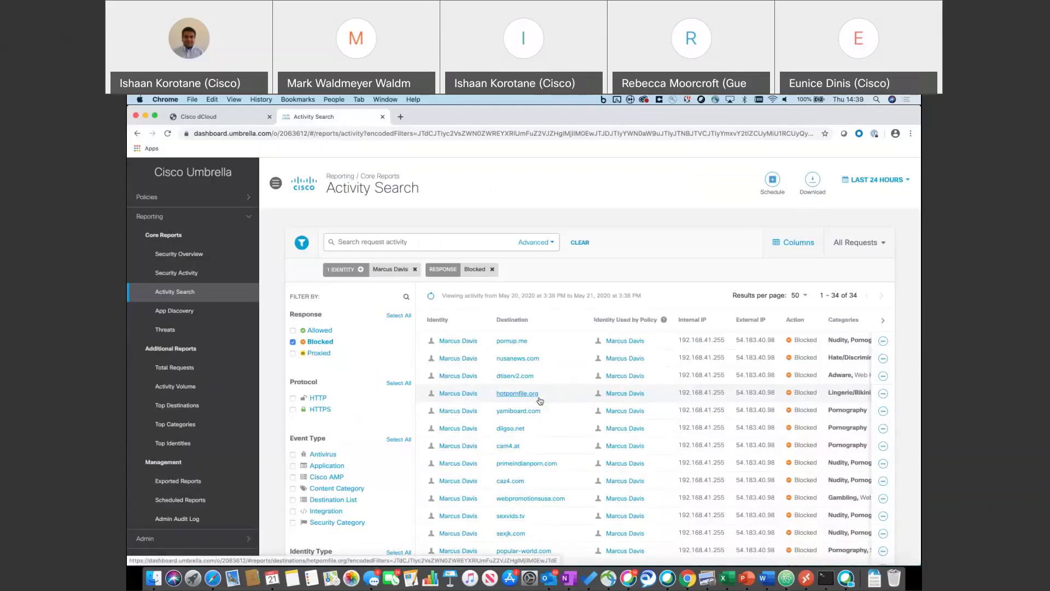
- Review the Admin section's options and open the Investigate console
scroll(208, 416, "down", 5)
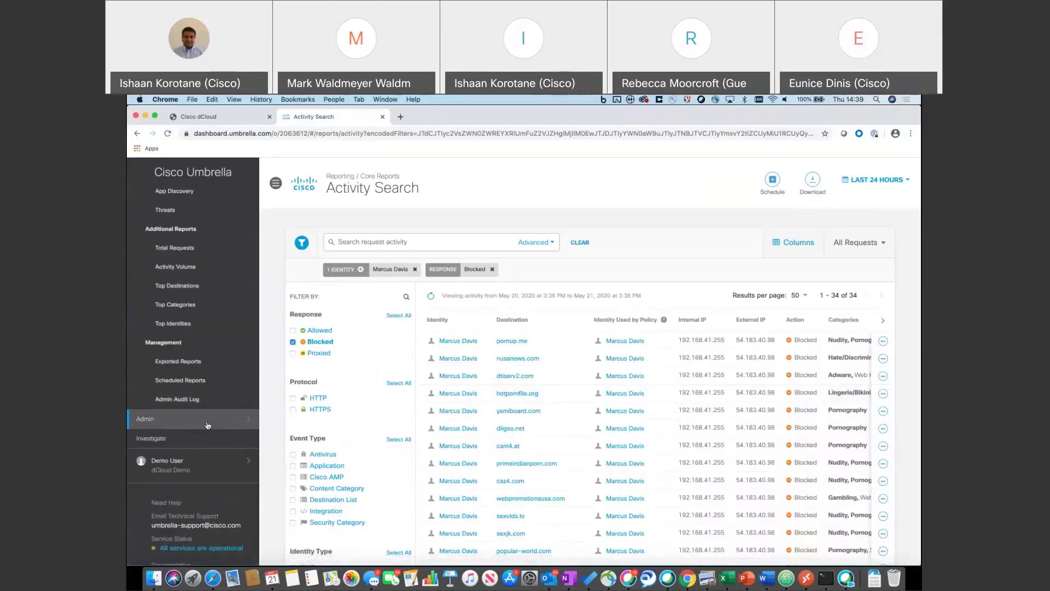
left_click(207, 421)
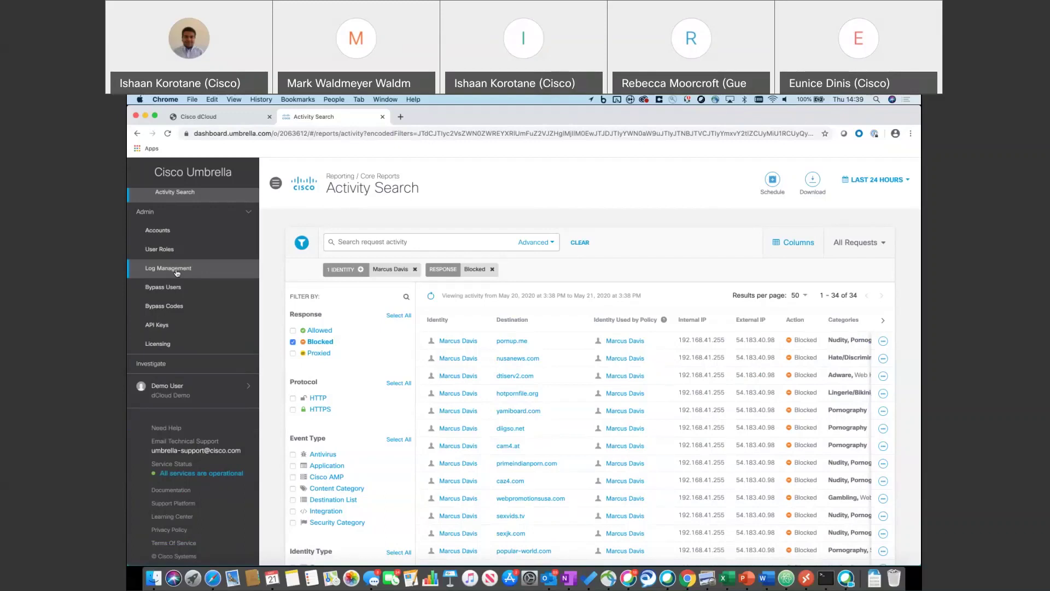
left_click(170, 369)
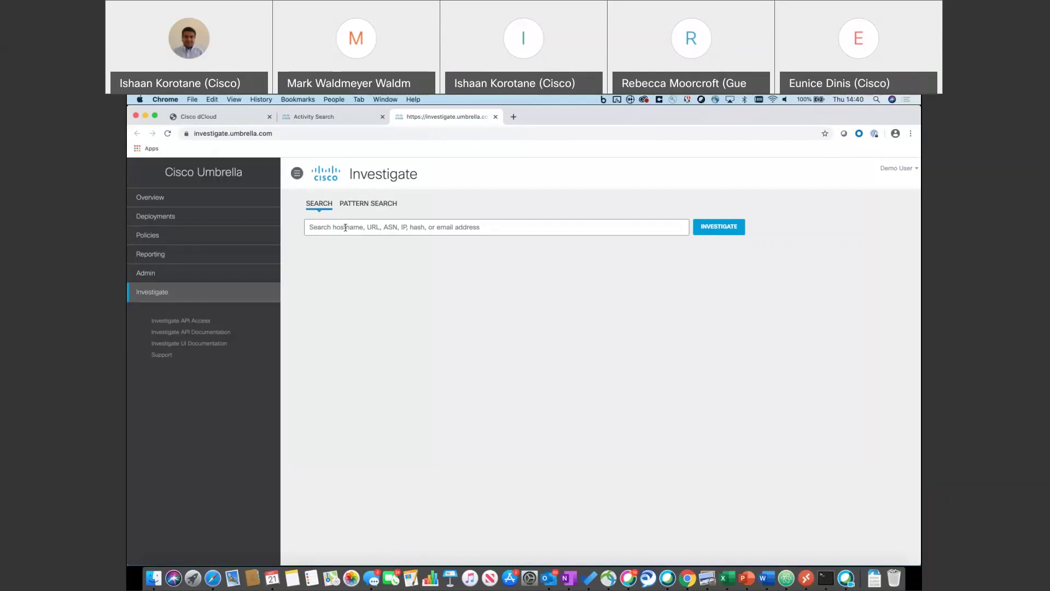
- Investigate the domain binarycousins.com and expand the security indicators behind its risk score
left_click(345, 227)
type("binat")
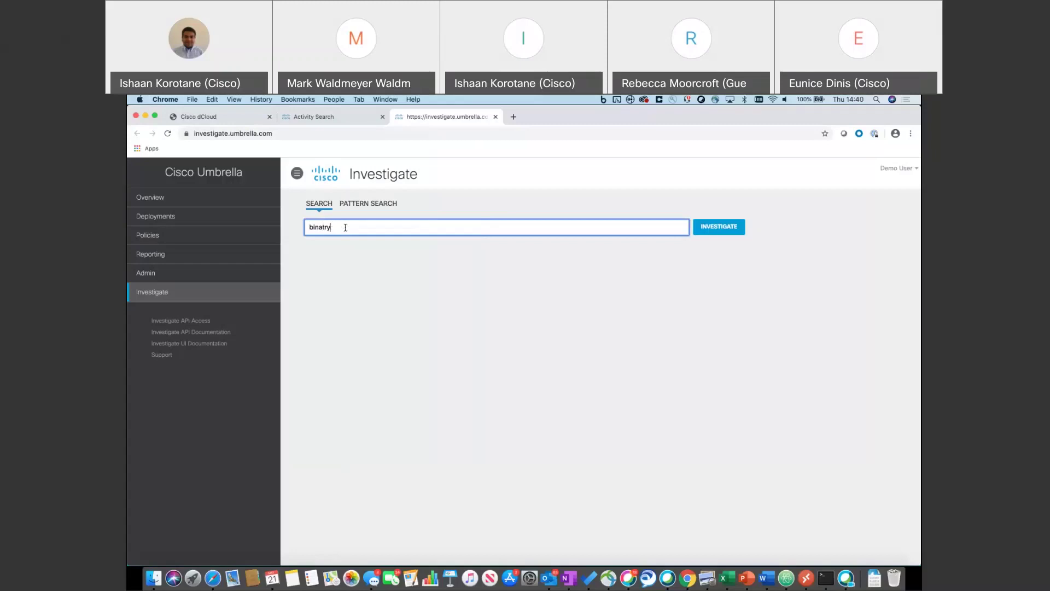
key("BackSpace")
type("rycousins.com")
key("Return")
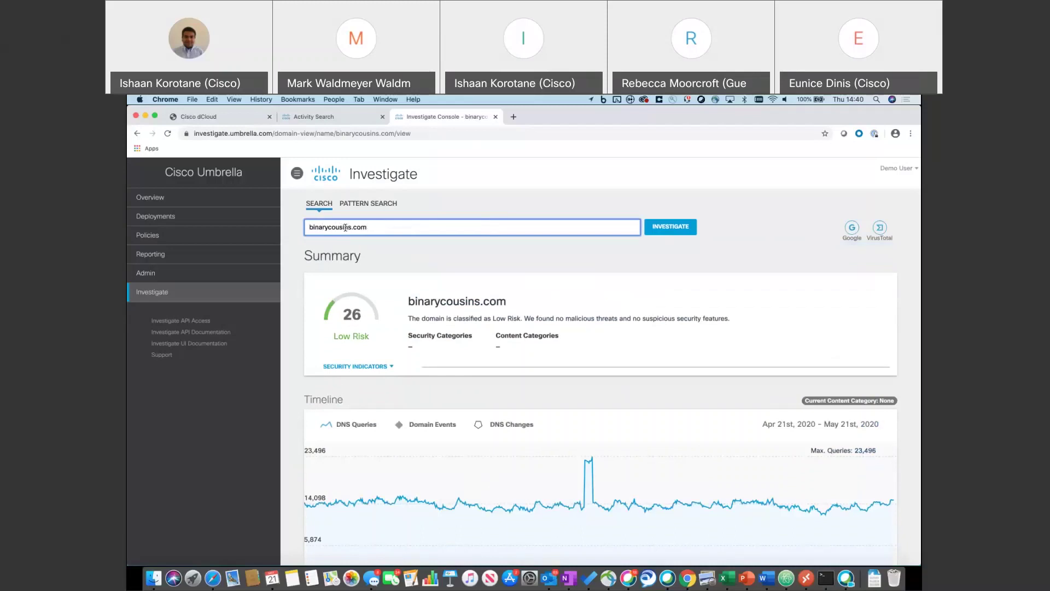
left_click(340, 367)
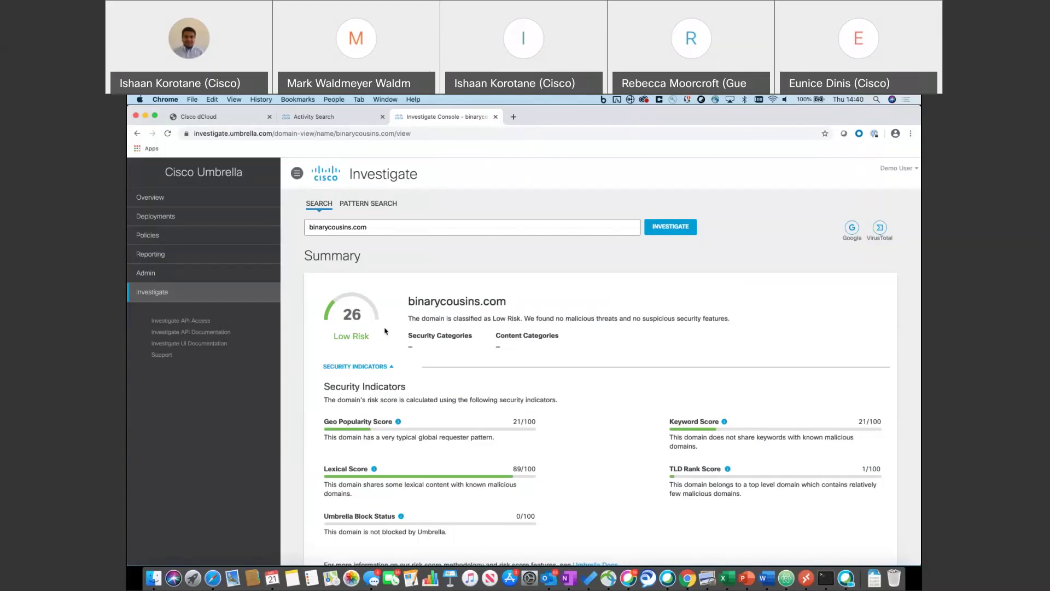
- Inspect the DNS change events of August 5, October 4 and October 30, 2014 on the domain's timeline
scroll(384, 331, "down", 5)
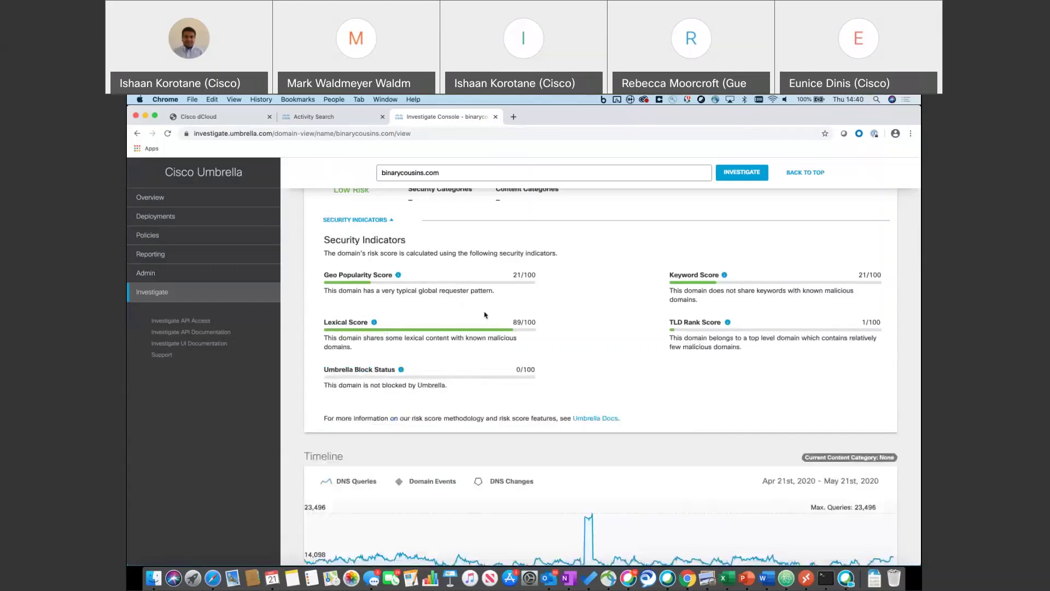
scroll(485, 315, "down", 5)
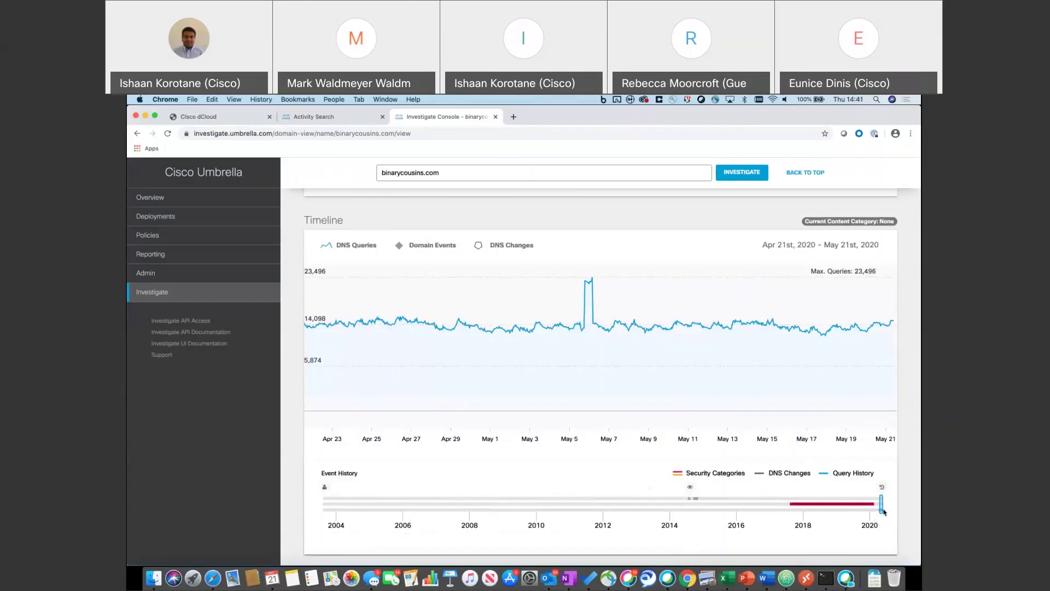
left_click_drag(881, 503, 690, 502)
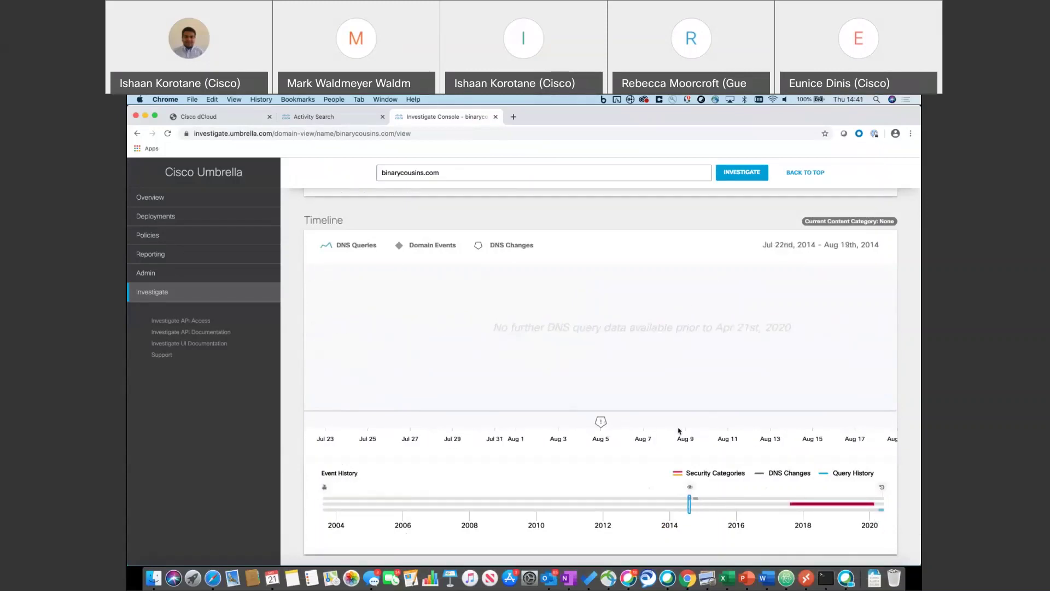
left_click(602, 422)
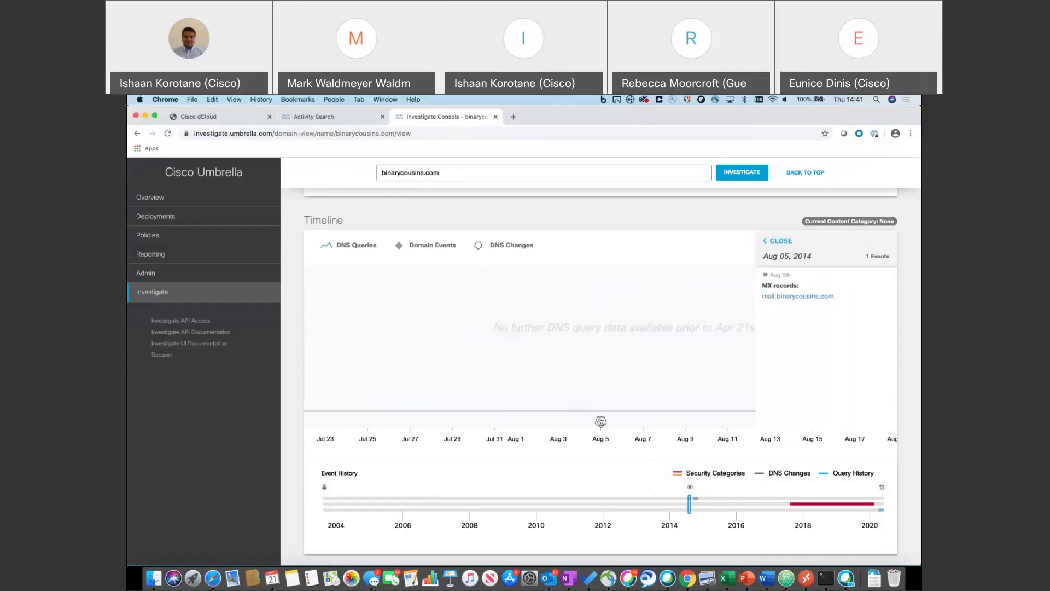
left_click_drag(689, 502, 695, 503)
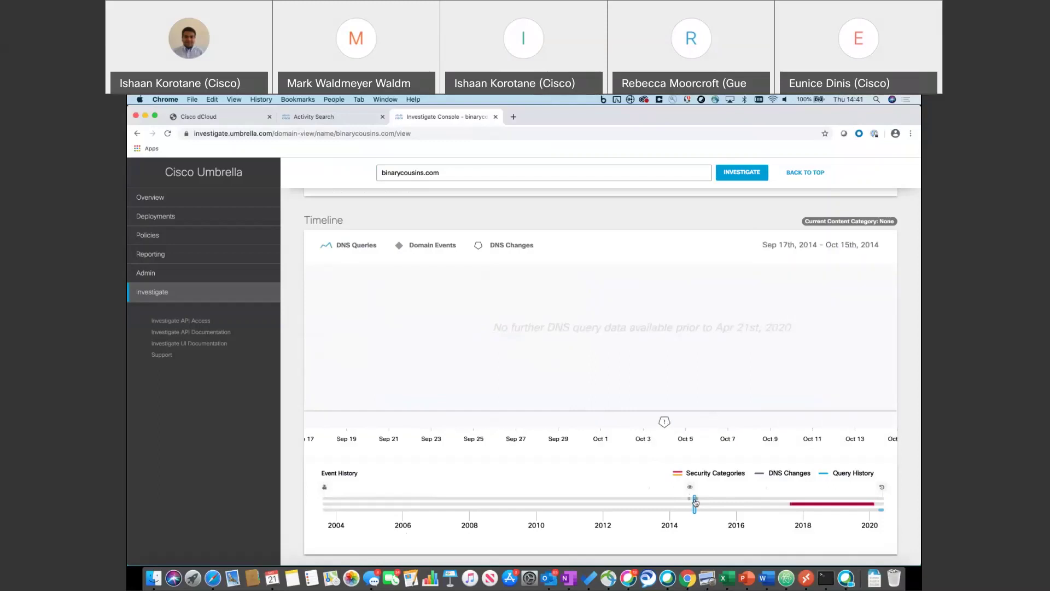
left_click(664, 421)
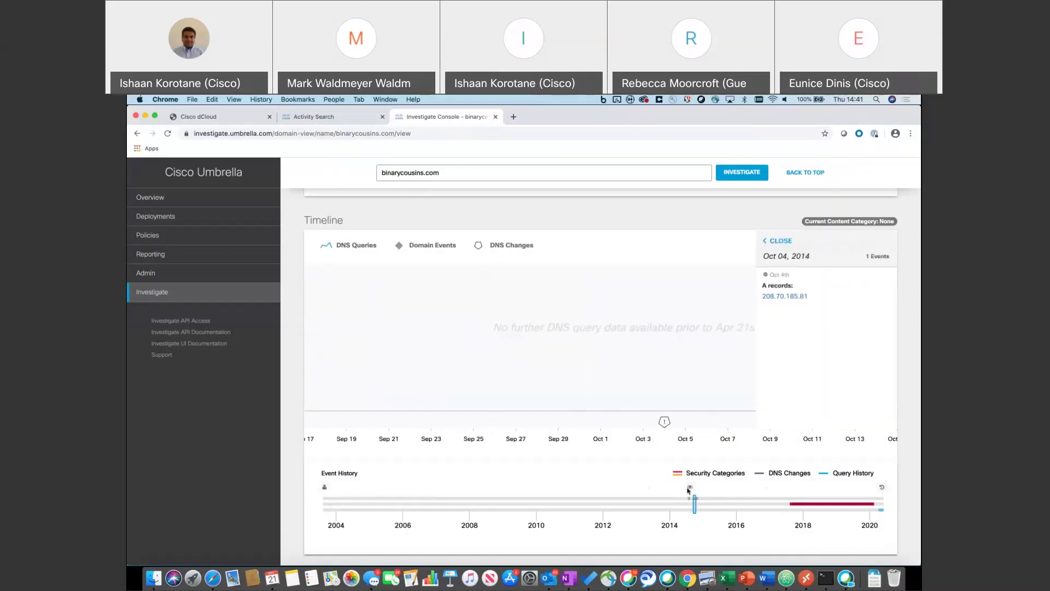
left_click_drag(695, 504, 697, 504)
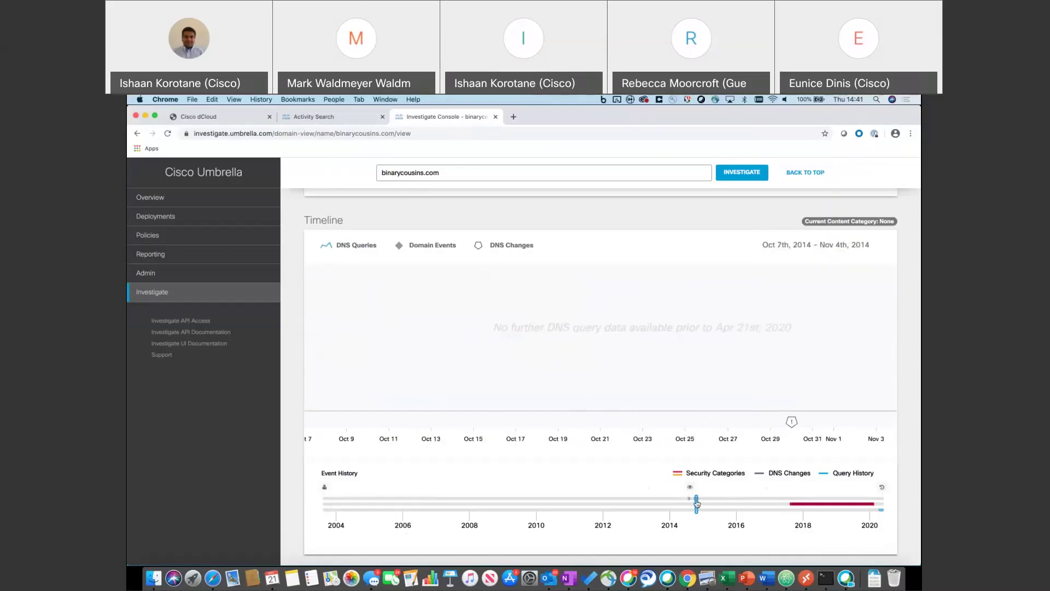
left_click(346, 422)
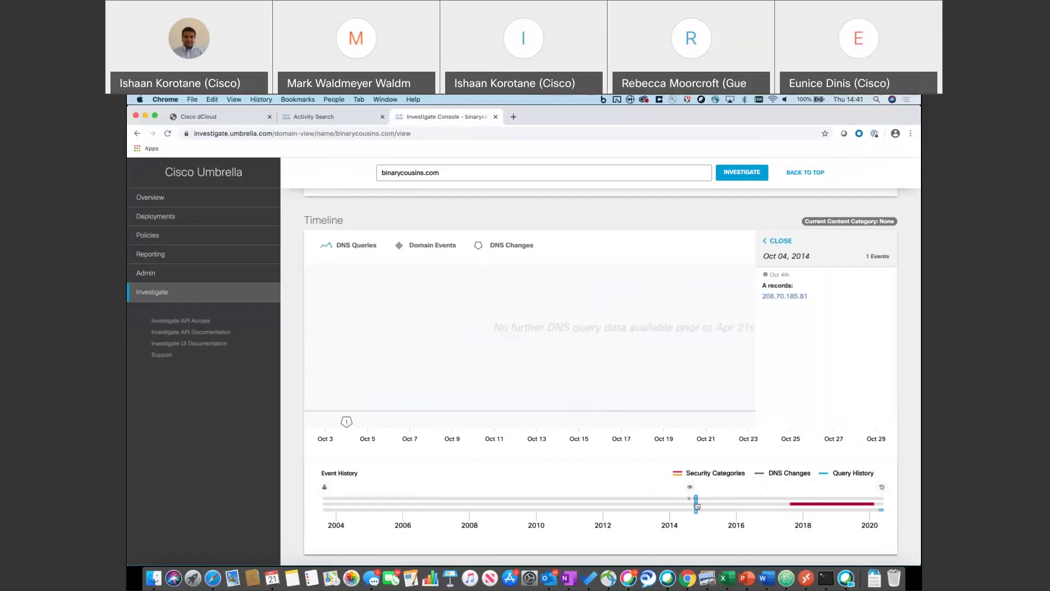
left_click_drag(697, 506, 698, 505)
left_click(792, 424)
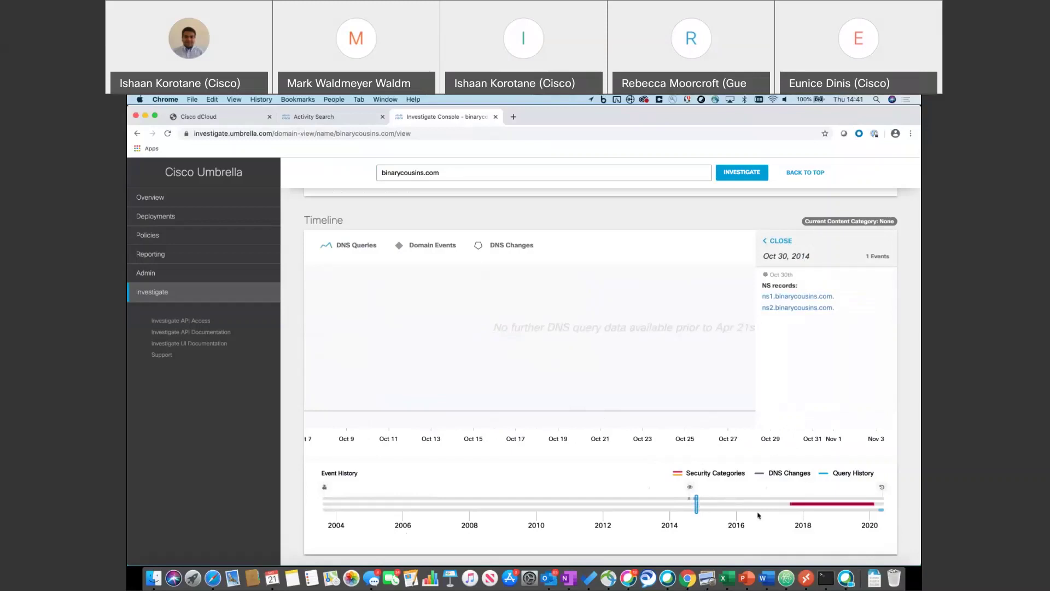
- Inspect the August 2017 domain event on the timeline, and return the range to the most recent DNS queries ending May 21, 2020
left_click(790, 505)
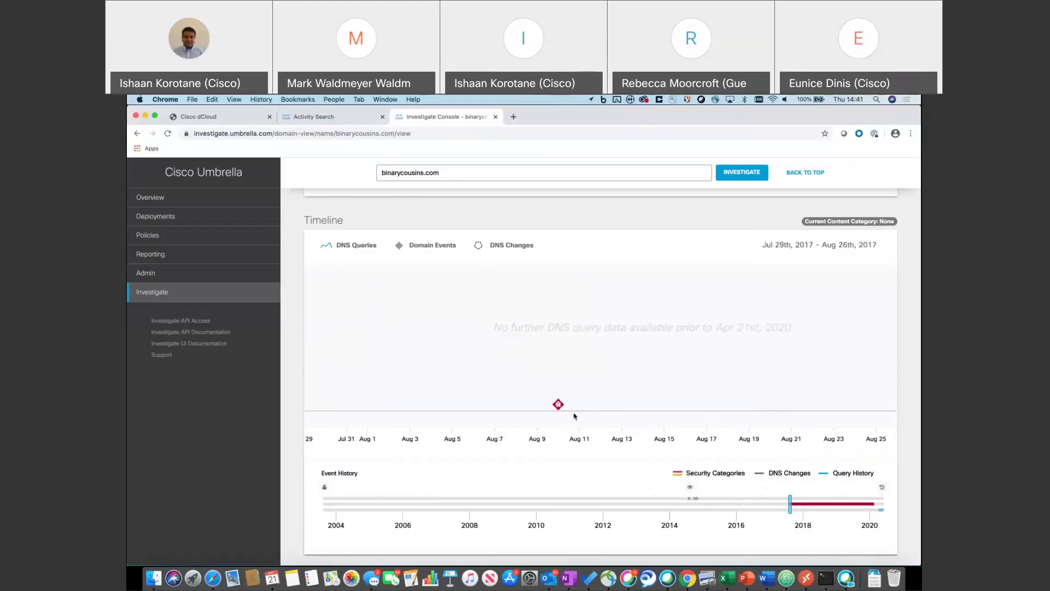
left_click(558, 405)
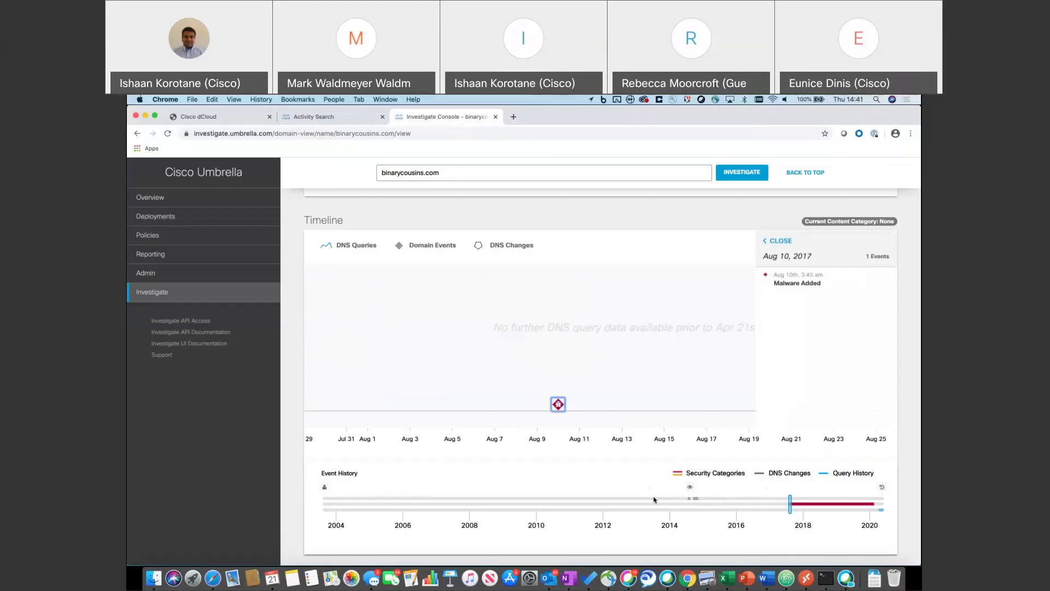
left_click(798, 505)
left_click_drag(799, 505, 881, 506)
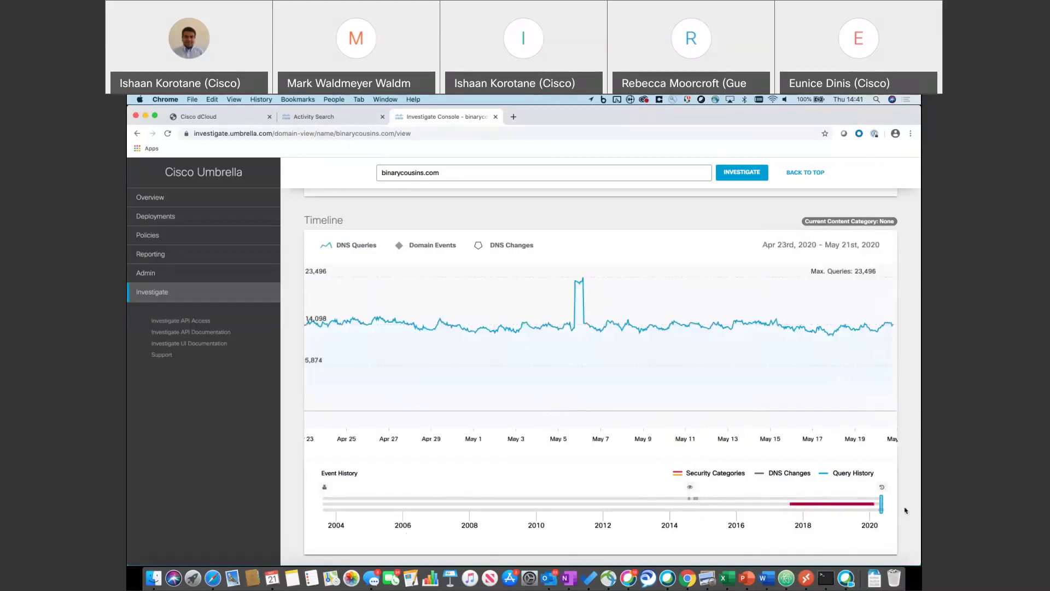
left_click(880, 503)
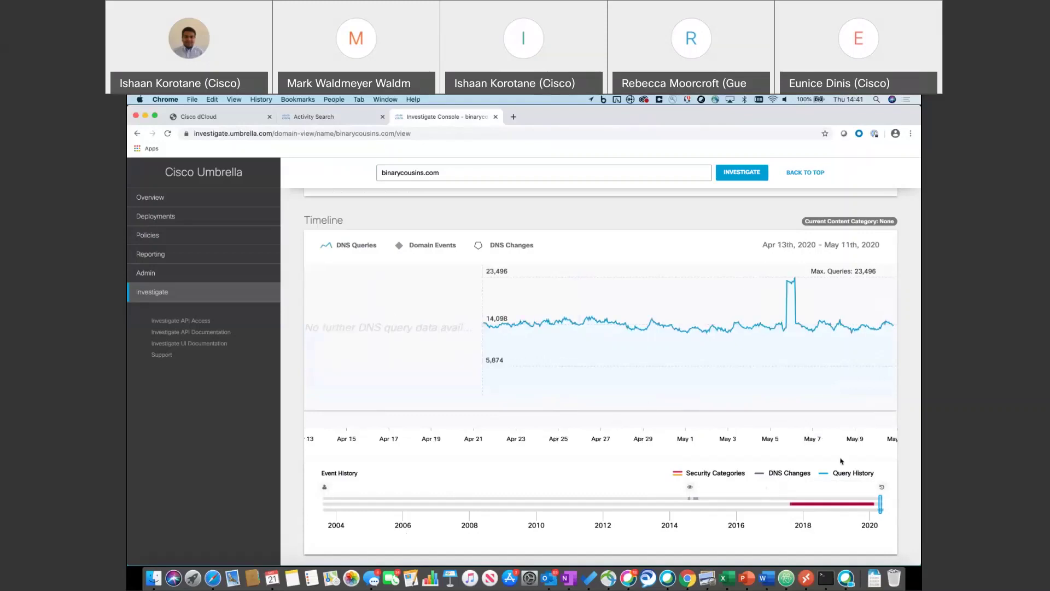
left_click(880, 504)
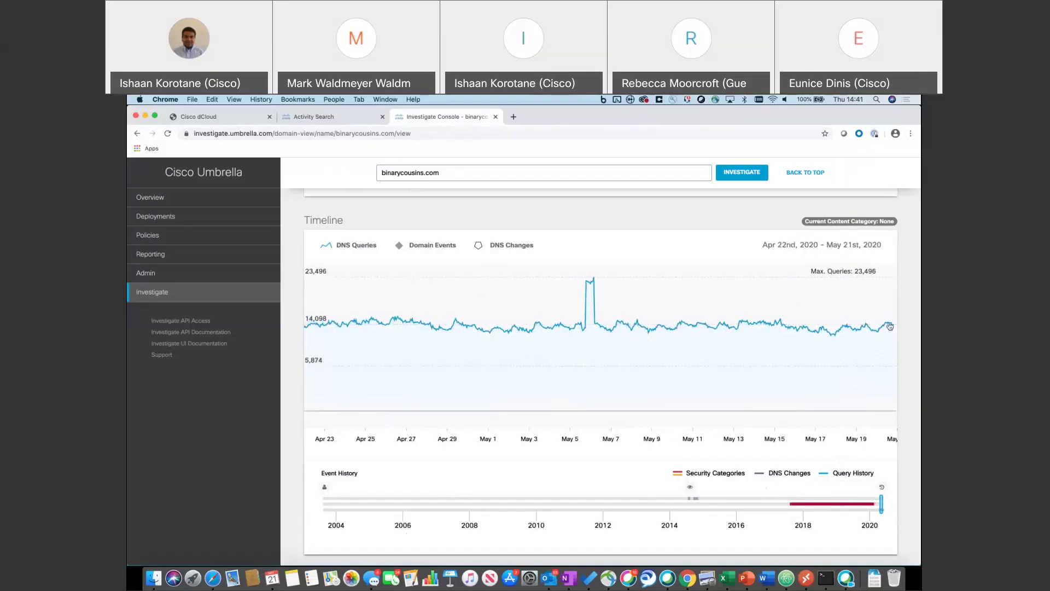
mouse_move(889, 325)
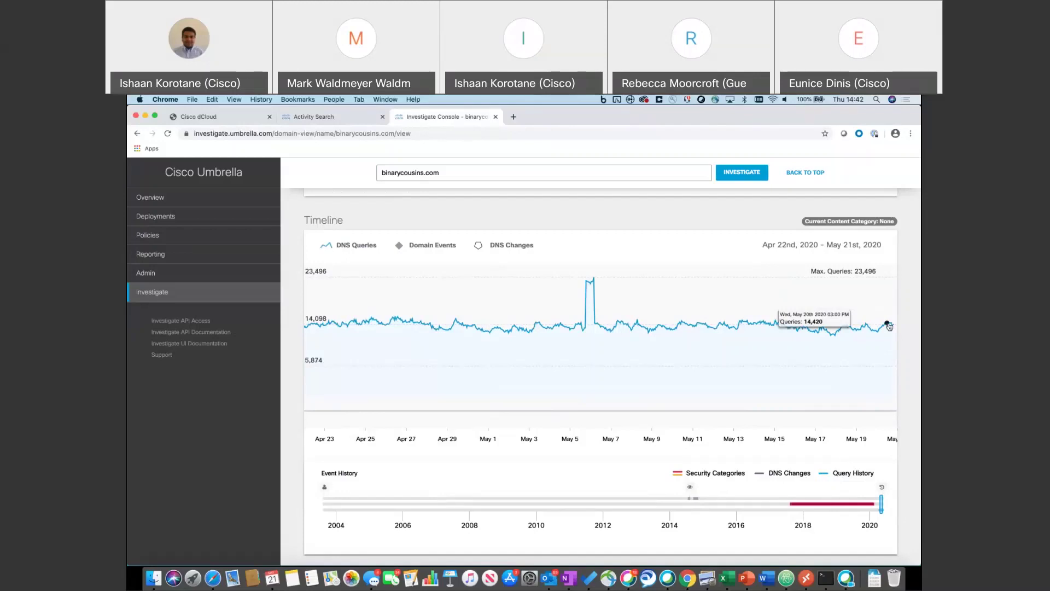
- Review the domain's DNS (Others) resolution records, WHOIS data and requester distribution by country
scroll(718, 363, "down", 3)
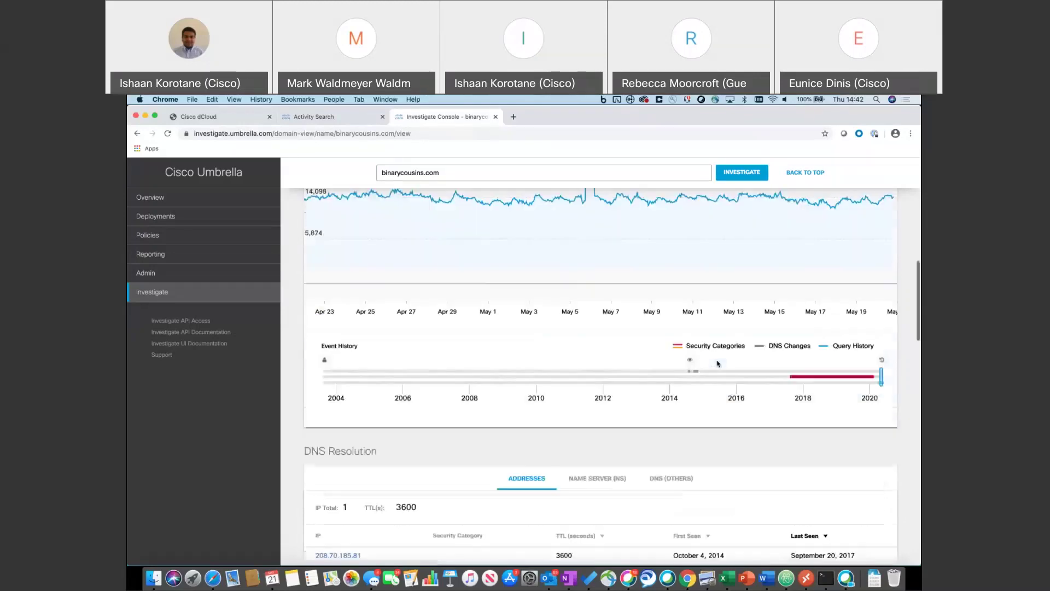
scroll(718, 363, "down", 5)
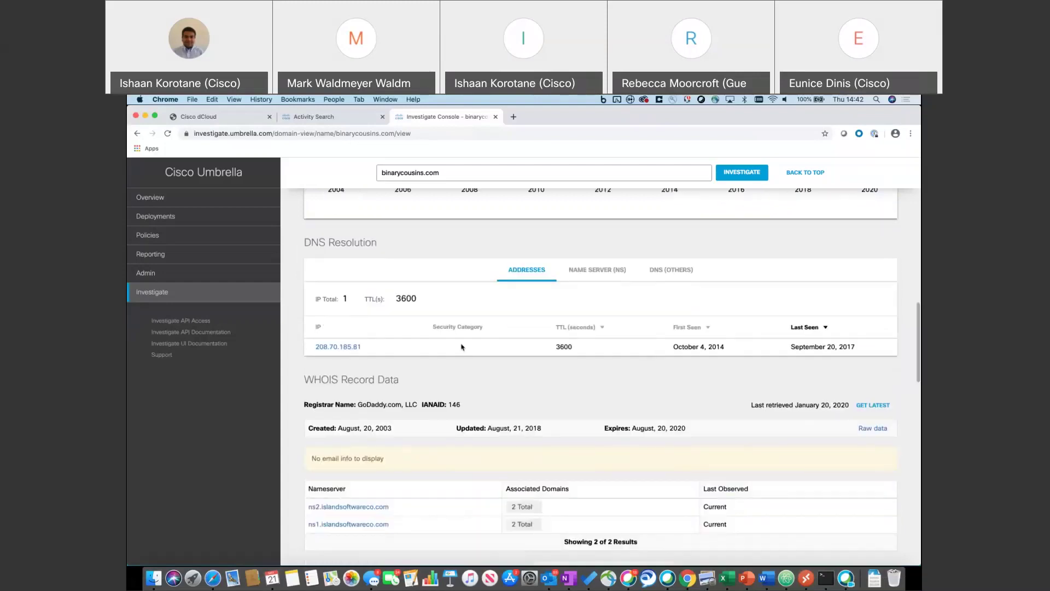
left_click(654, 272)
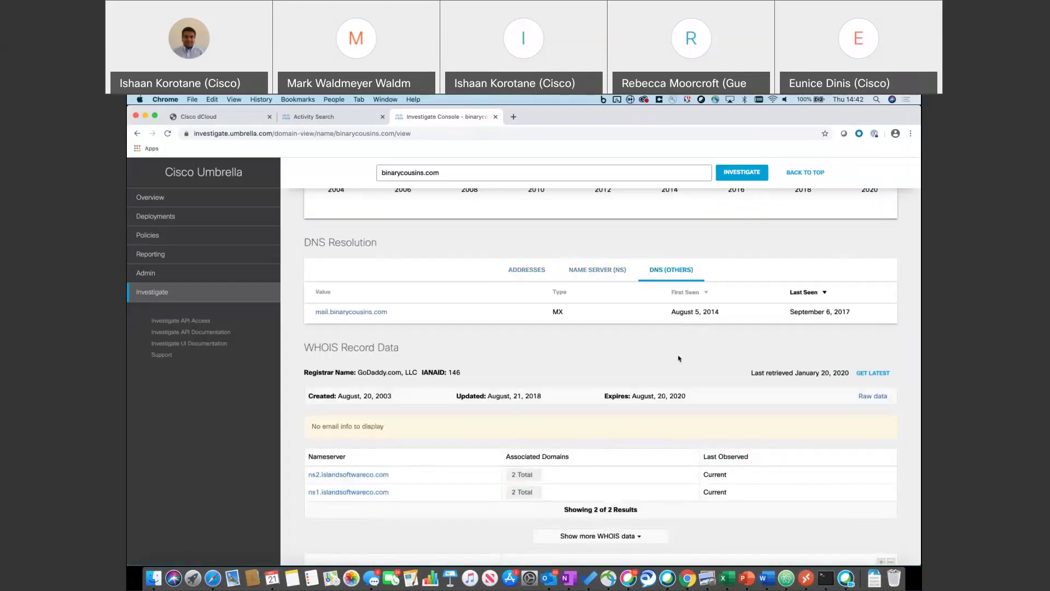
scroll(678, 356, "down", 7)
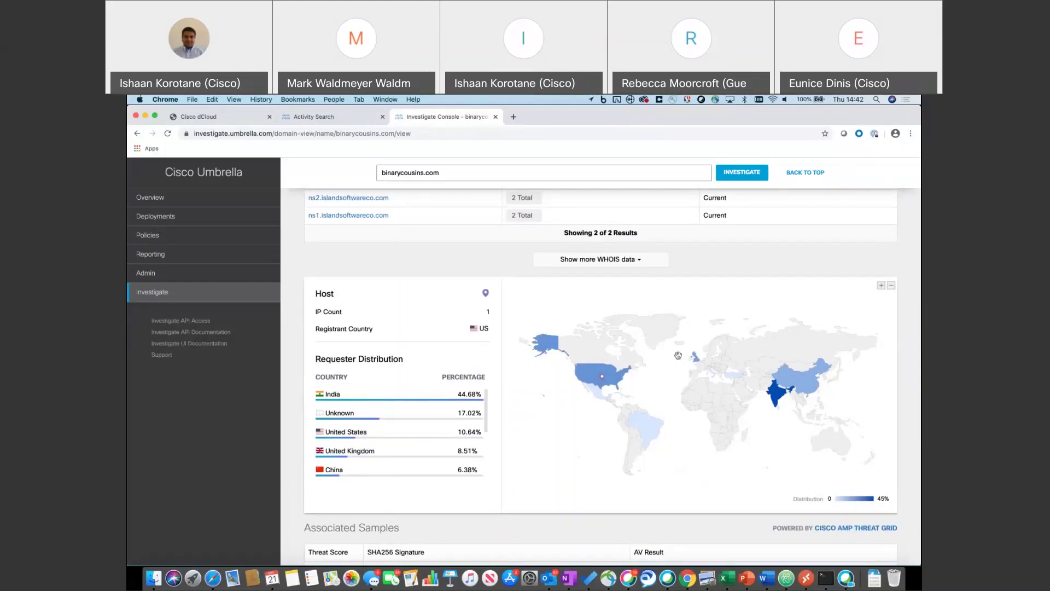
- Open the associated sample with threat score 100 in a new browser tab and view its behavioral indicators
scroll(678, 355, "down", 5)
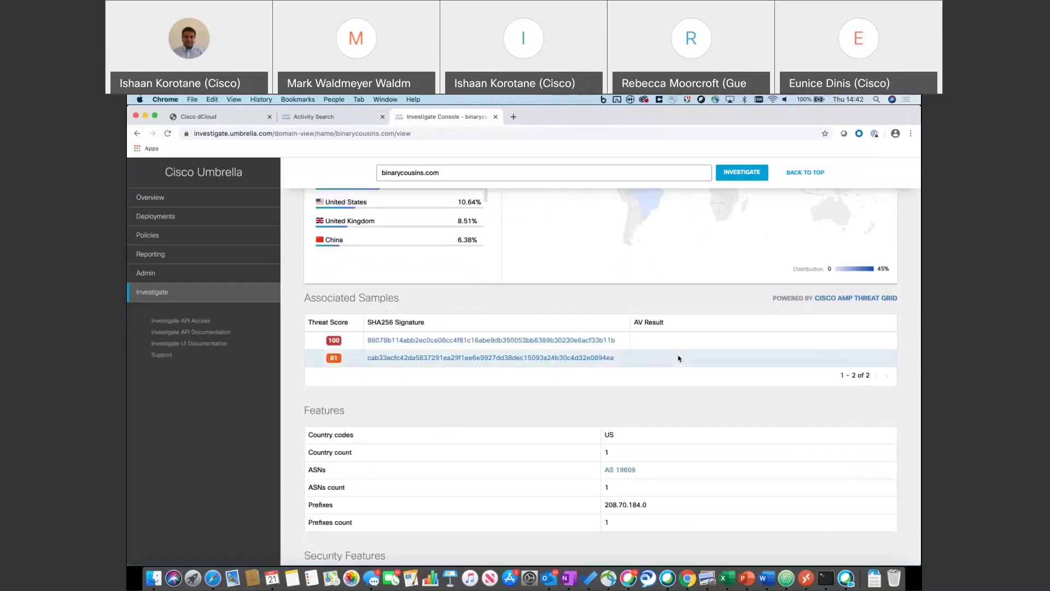
right_click(515, 341)
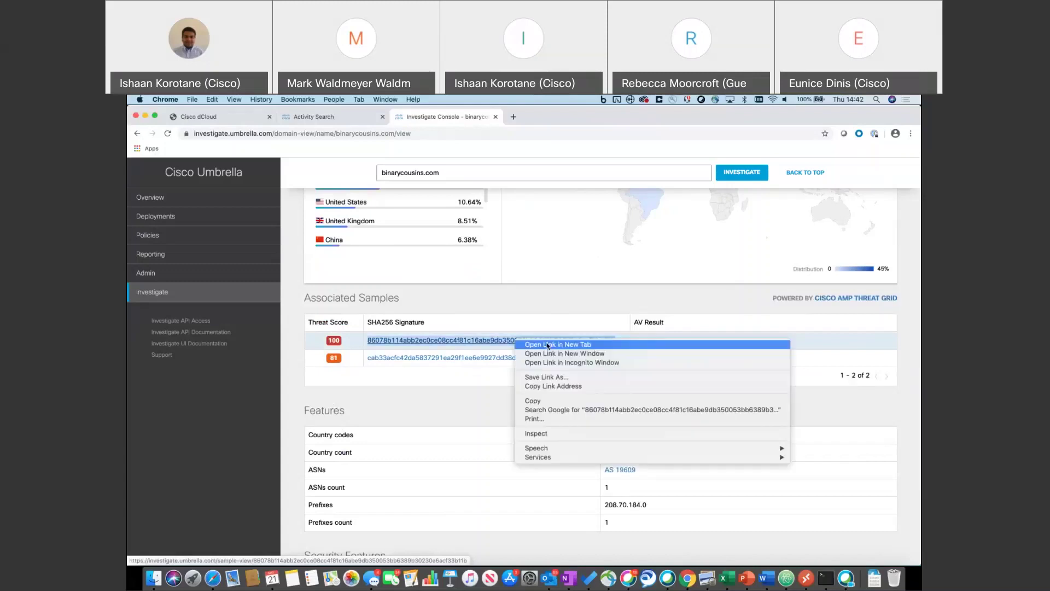
left_click(548, 344)
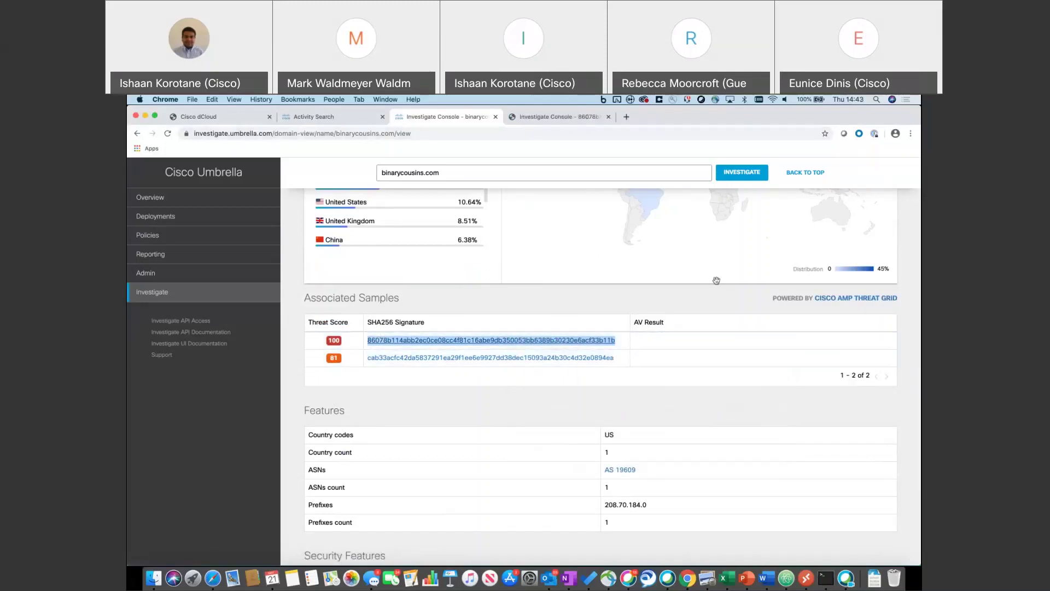
left_click(594, 119)
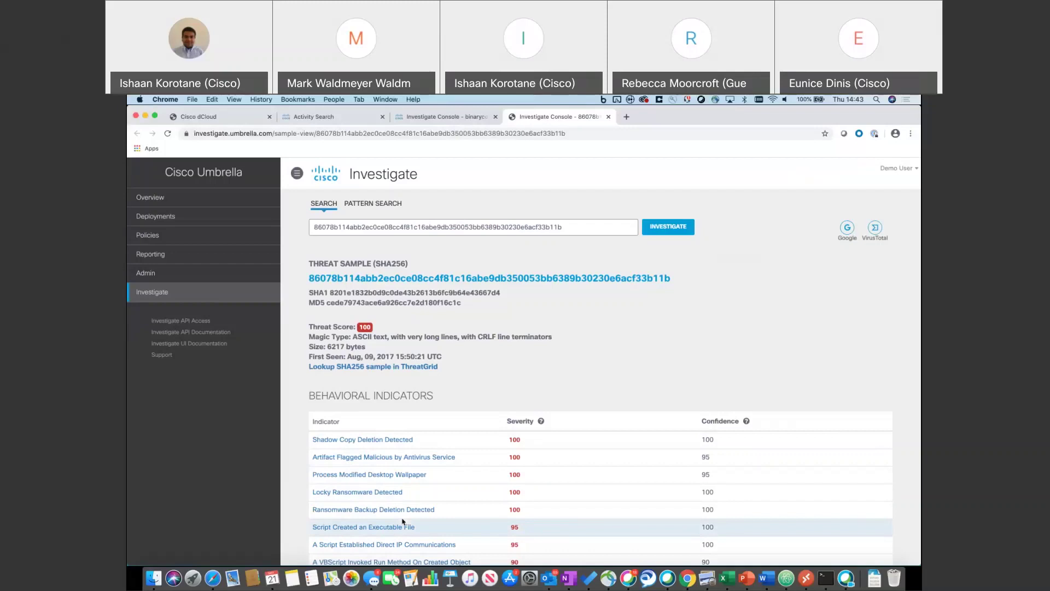
- Review the features, subdomains and related domains of binarycousins.com, and close both Investigate browser tabs
left_click(405, 118)
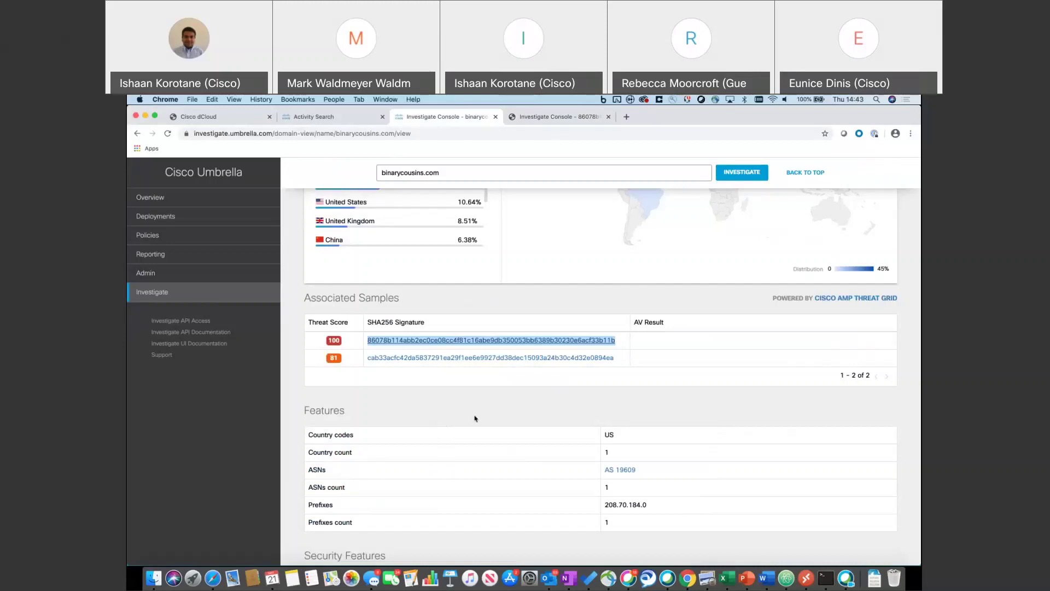
scroll(630, 474, "down", 5)
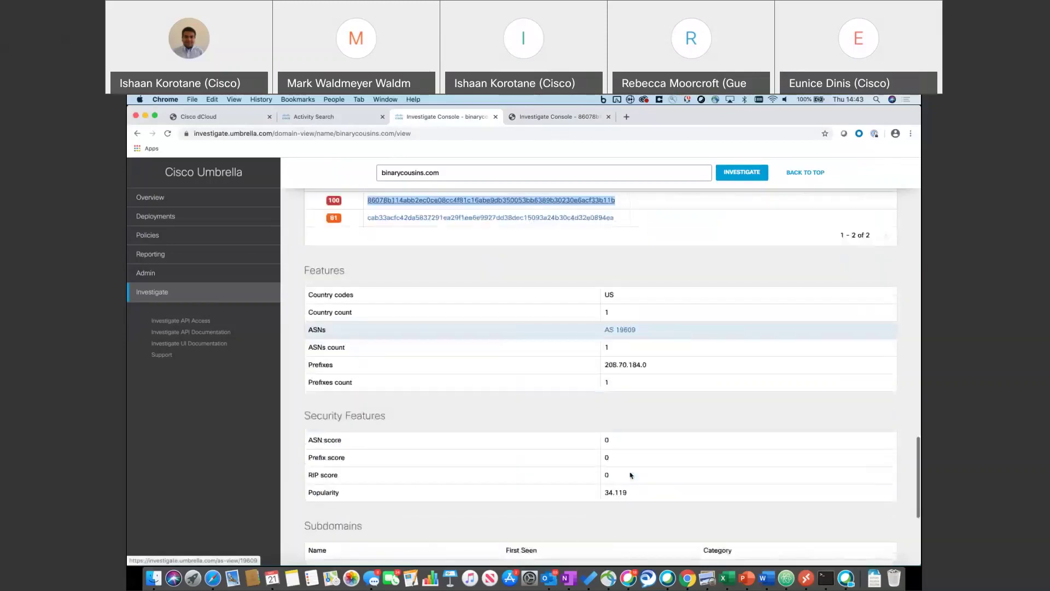
scroll(630, 475, "down", 3)
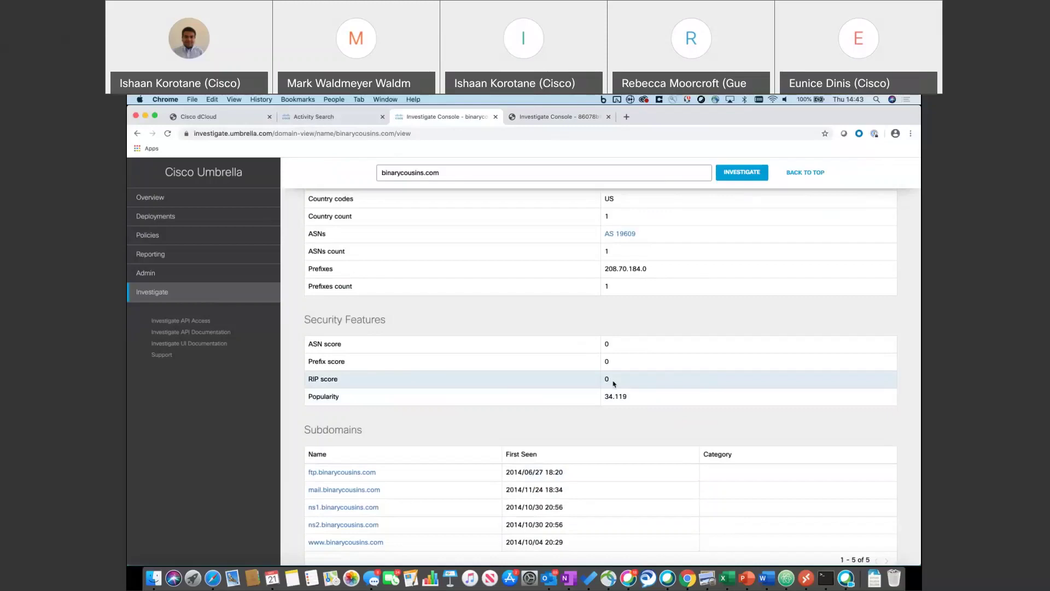
scroll(626, 417, "down", 5)
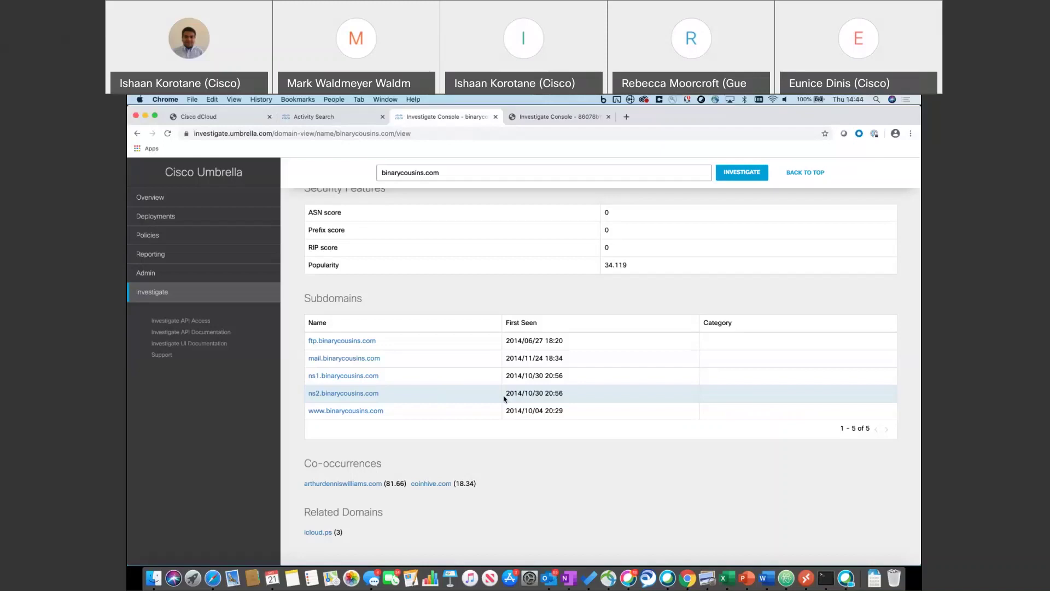
left_click(495, 118)
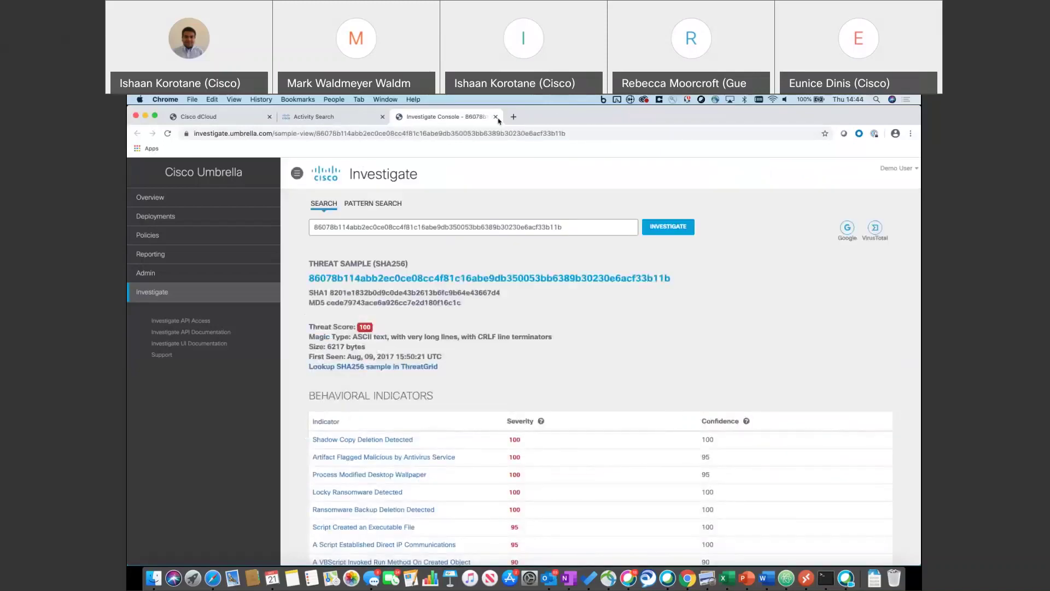
key("super+w")
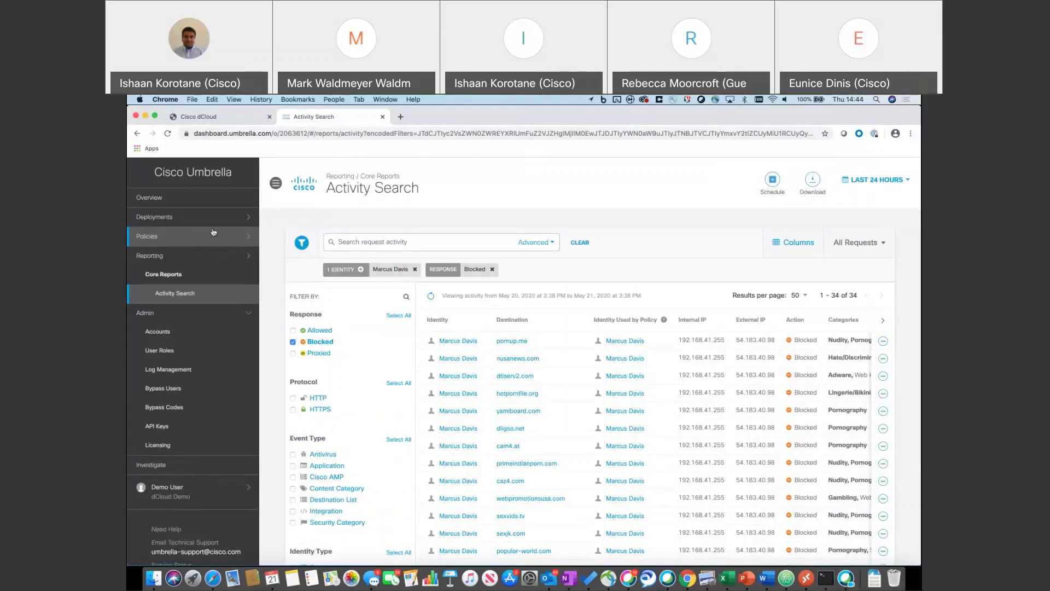
- Open the Networks page under Deployments, check the fields for adding a new network, and cancel the form
left_click(213, 222)
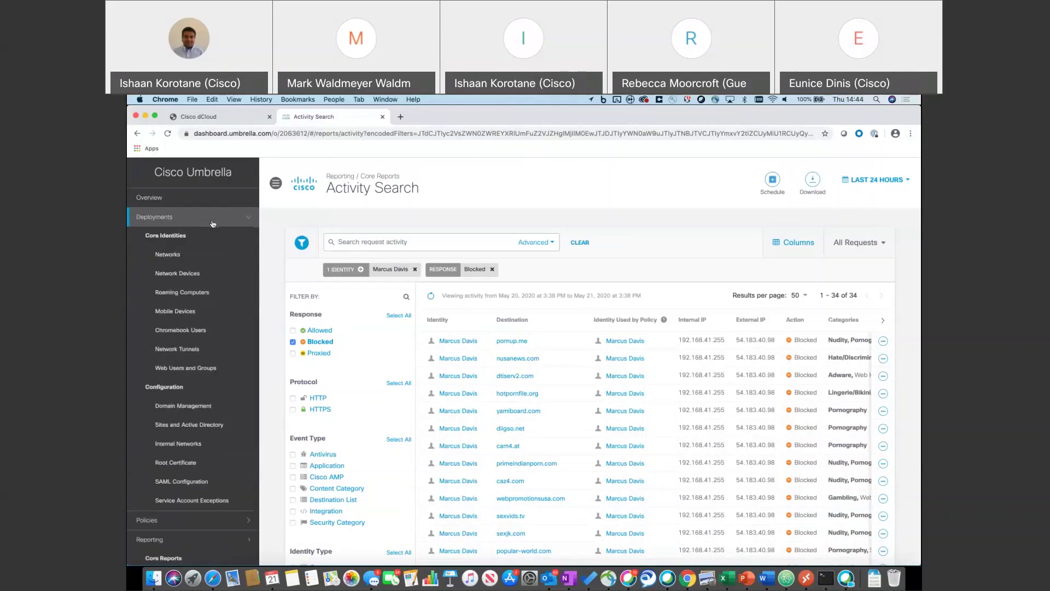
left_click(205, 260)
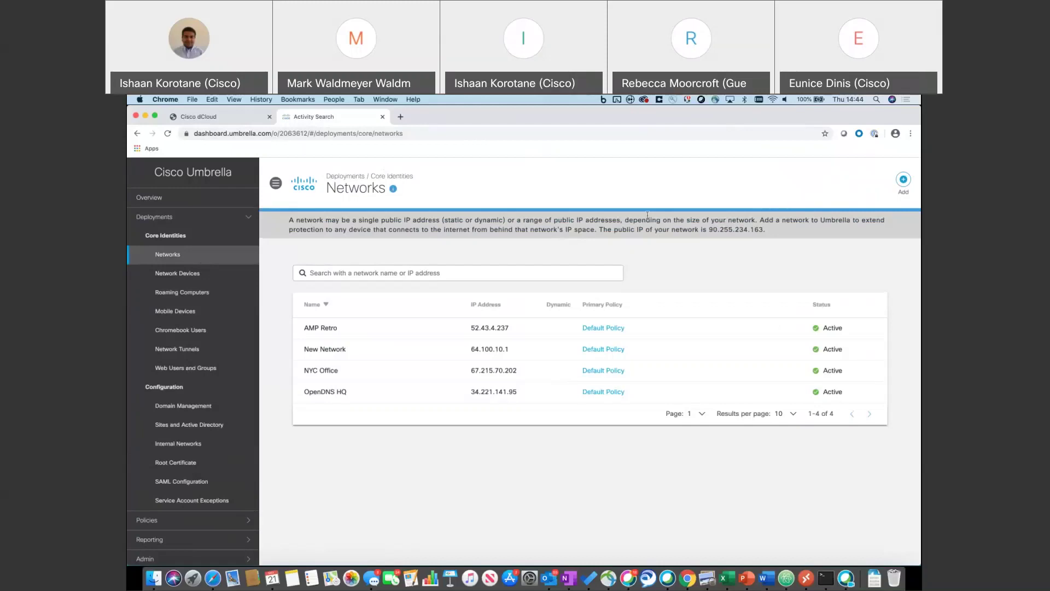
left_click(904, 180)
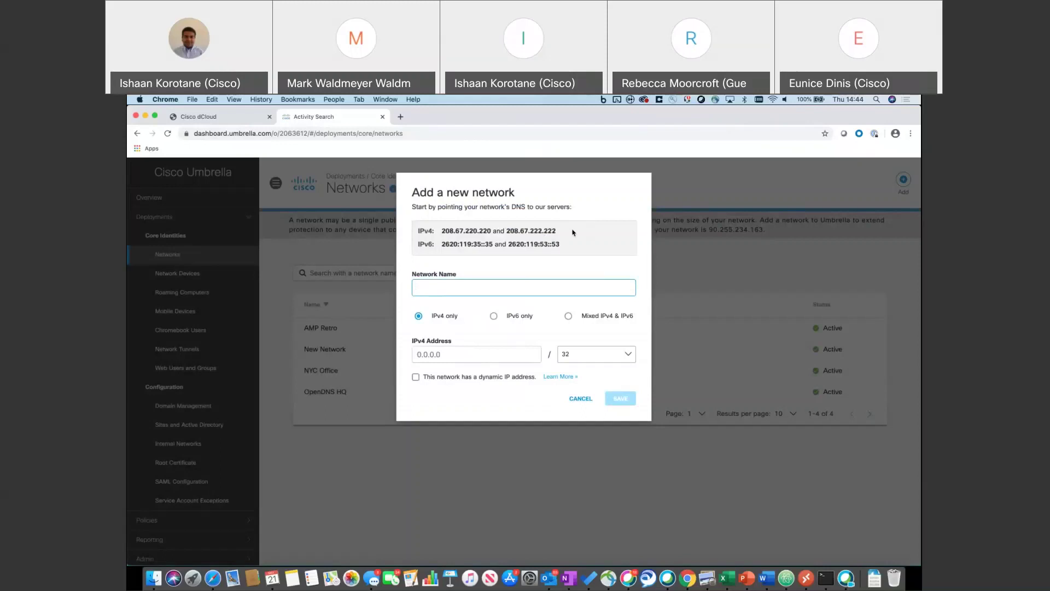
left_click(505, 361)
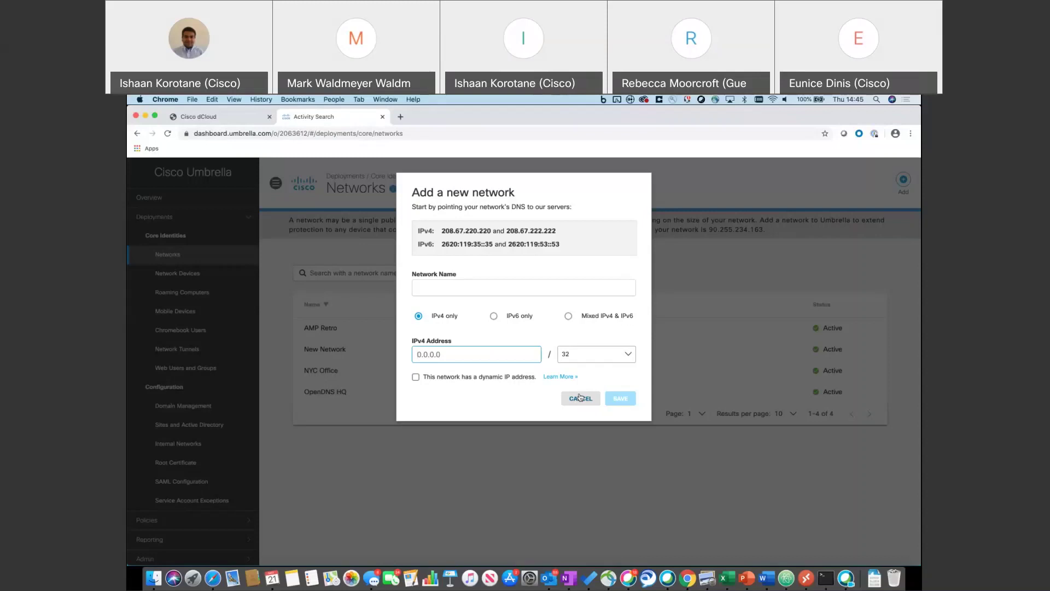
left_click(581, 397)
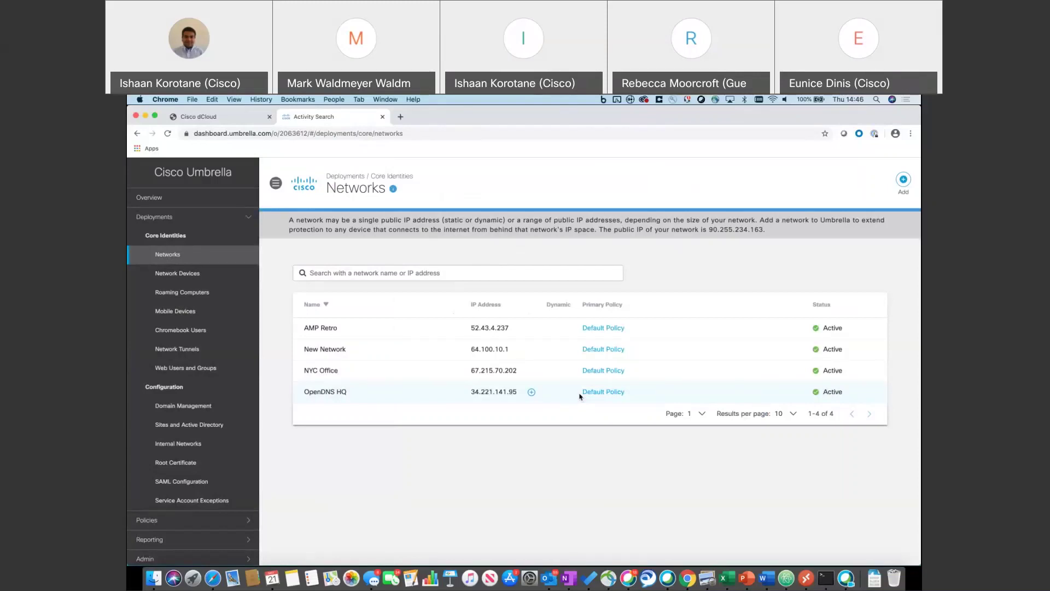
- Open the Roaming Computers page, check the Roaming Client download options, and close them without downloading
left_click(194, 296)
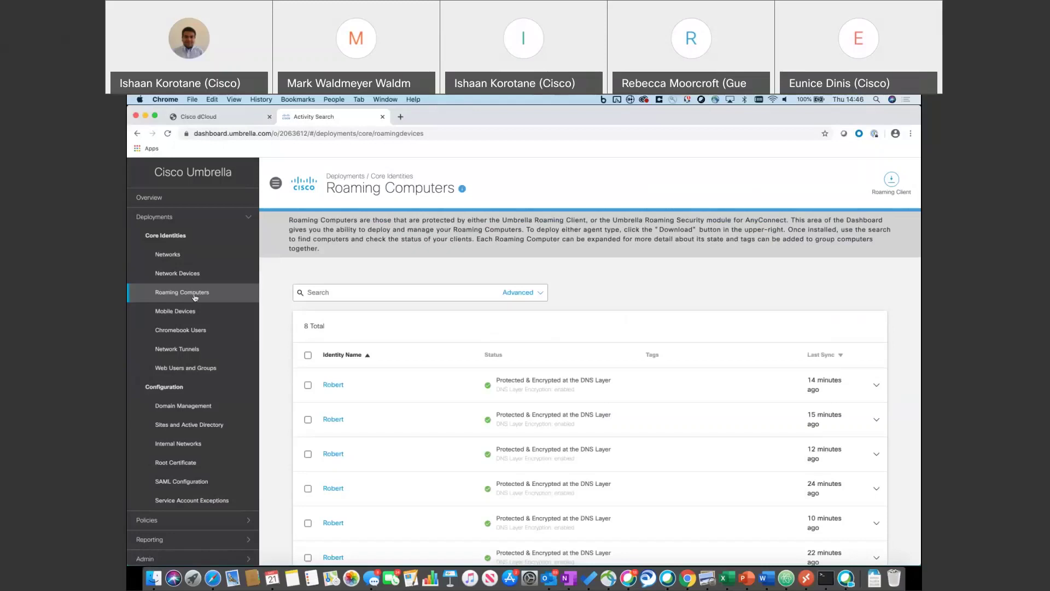
left_click(890, 182)
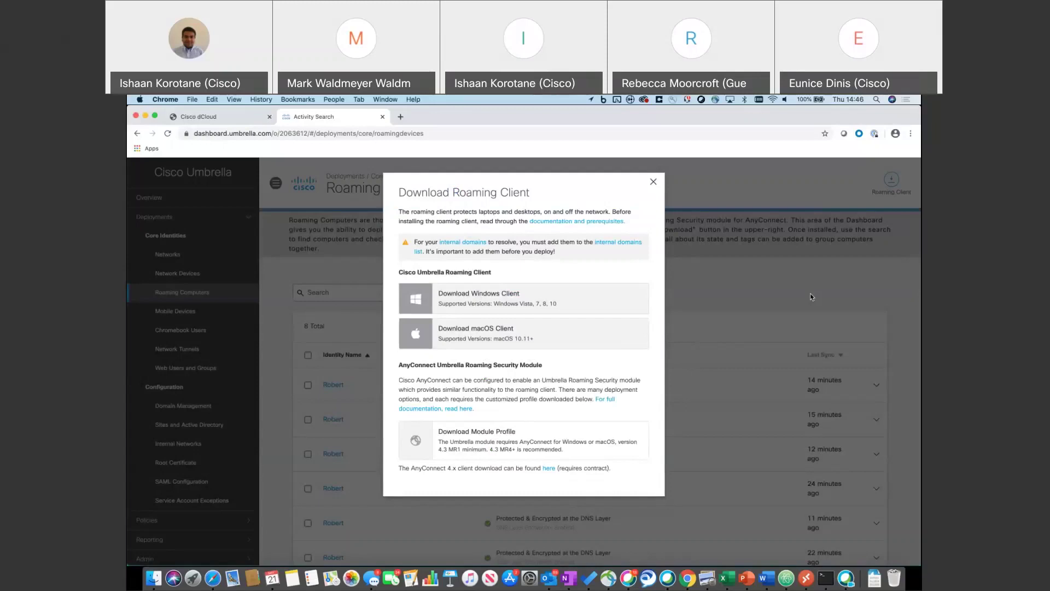
left_click(653, 181)
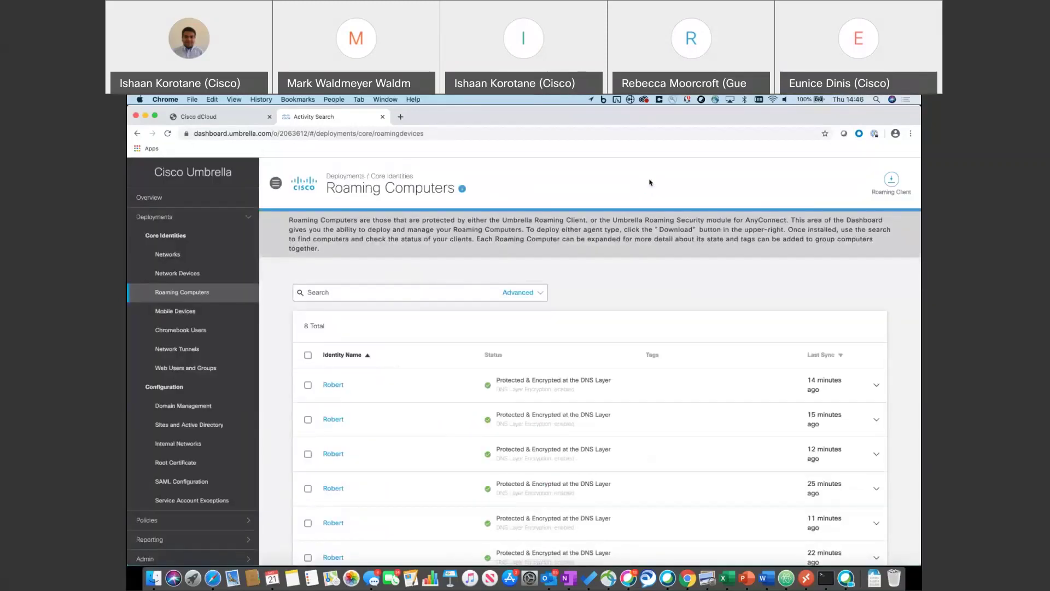